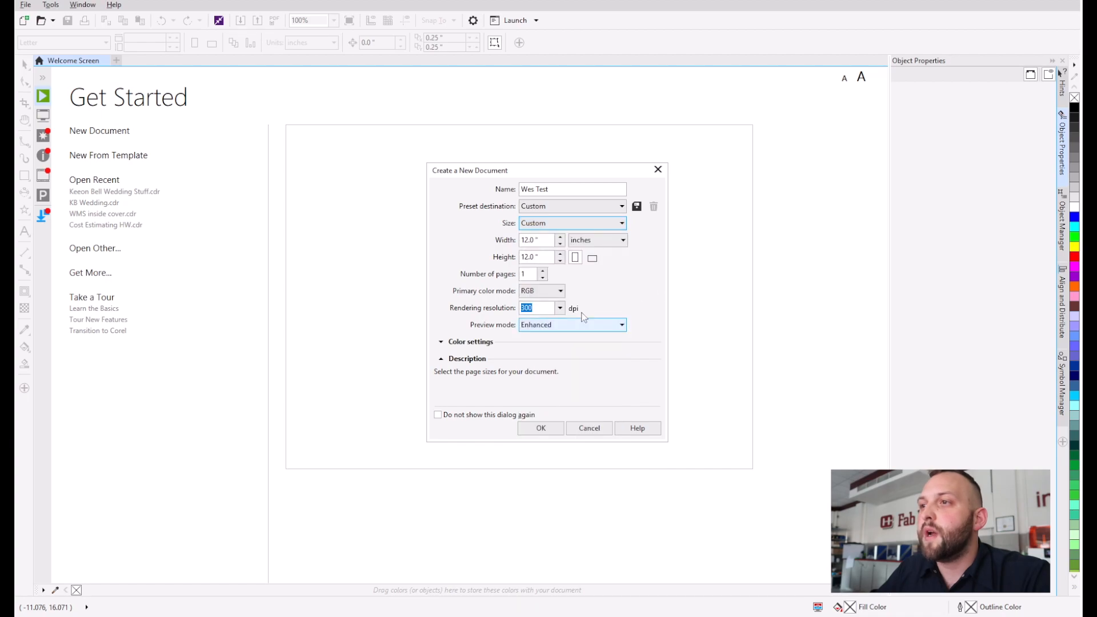
Create the new 12 × 12 inch document in RGB at 300 dpi, keeping inches as the unit
click(605, 240)
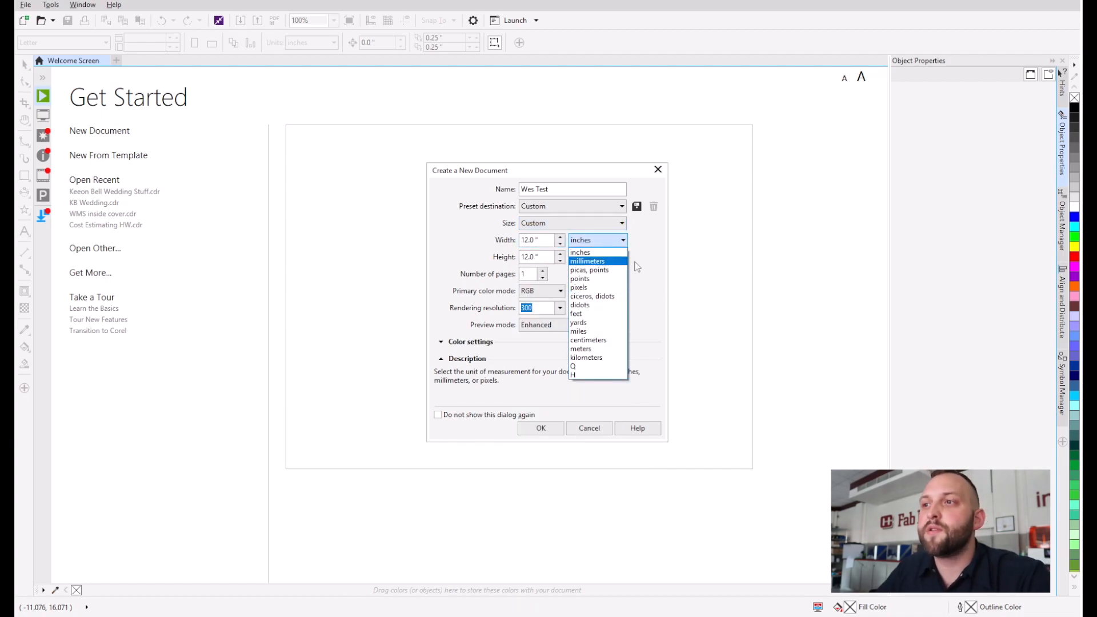
click(647, 271)
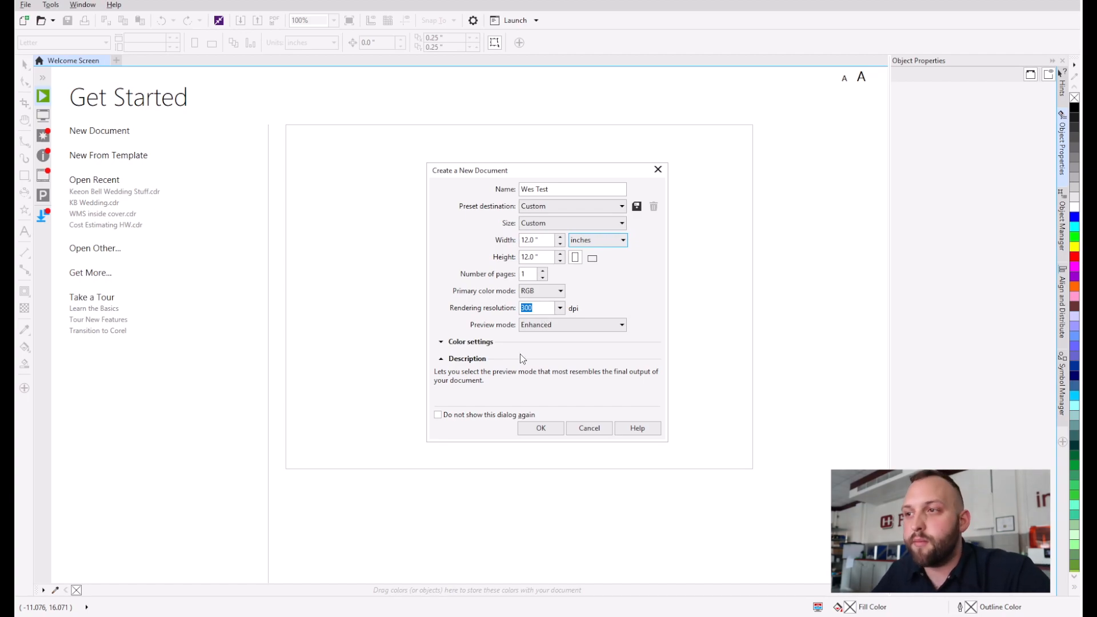
click(528, 430)
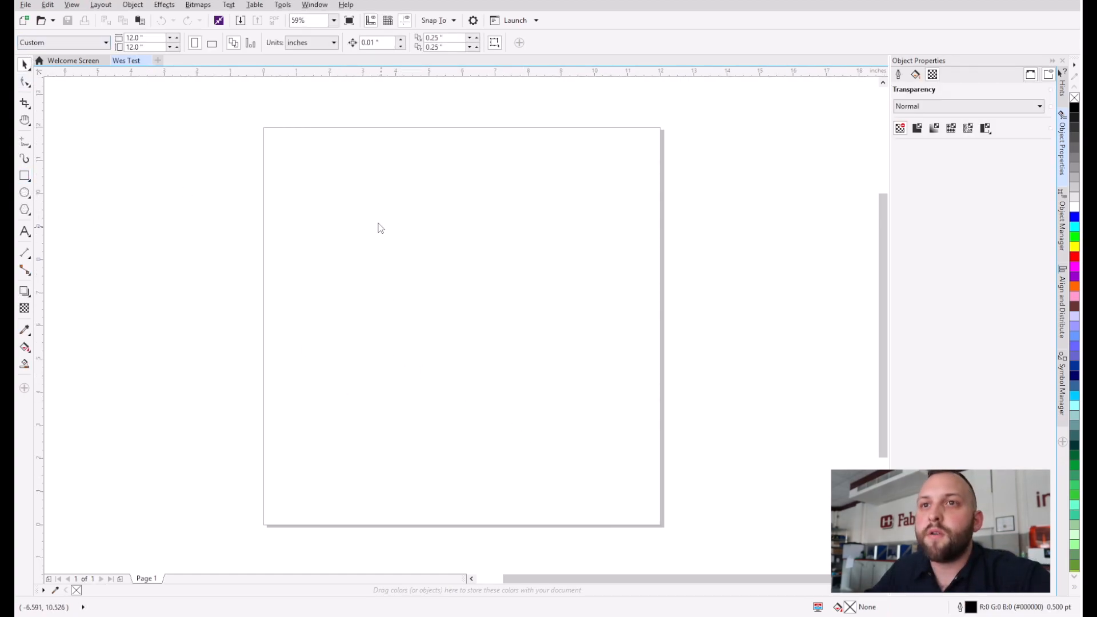
Draw a rectangle about 5.98 × 3.46 in near the middle of the page and deselect it
drag(378, 223, 576, 337)
click(25, 65)
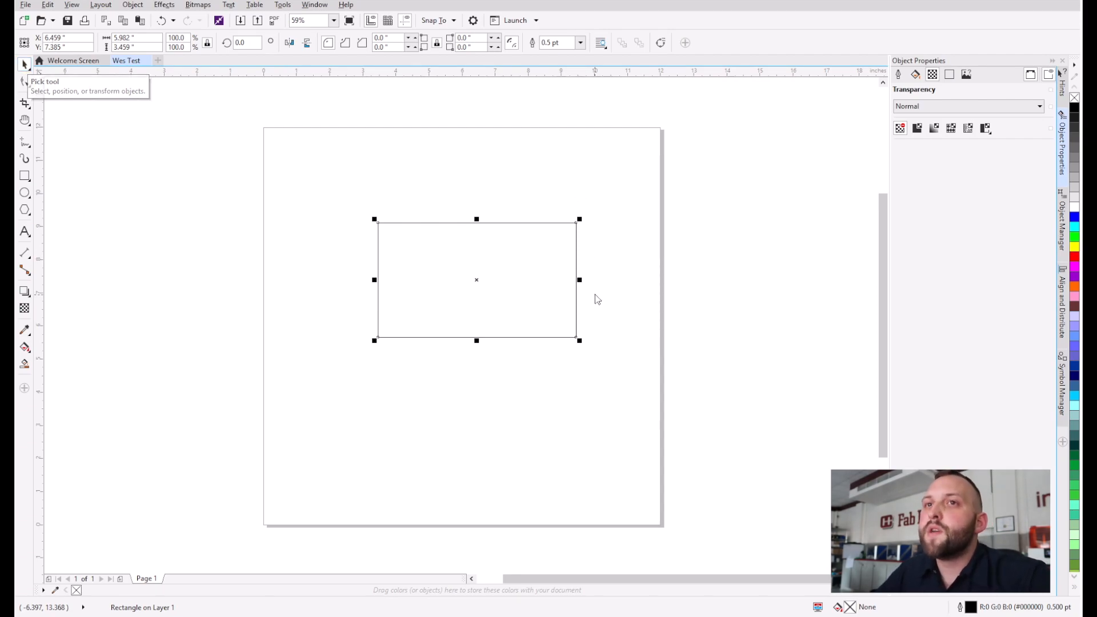
click(617, 340)
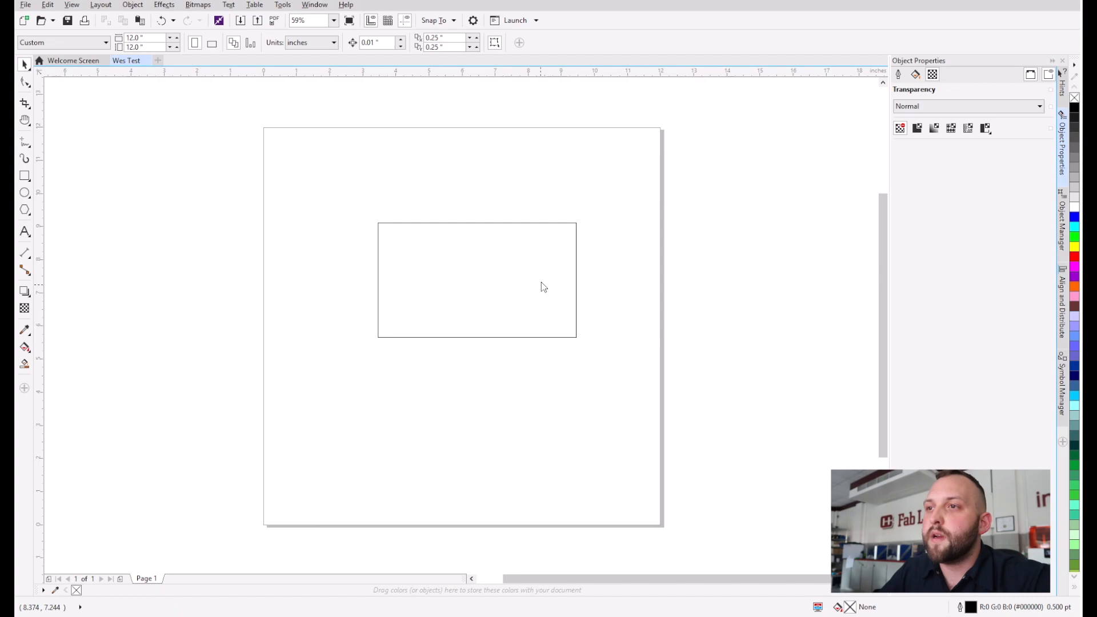
Move the rectangle over the page's upper left edge and resize it to about 3.41 × 3.30 in
drag(499, 321, 314, 203)
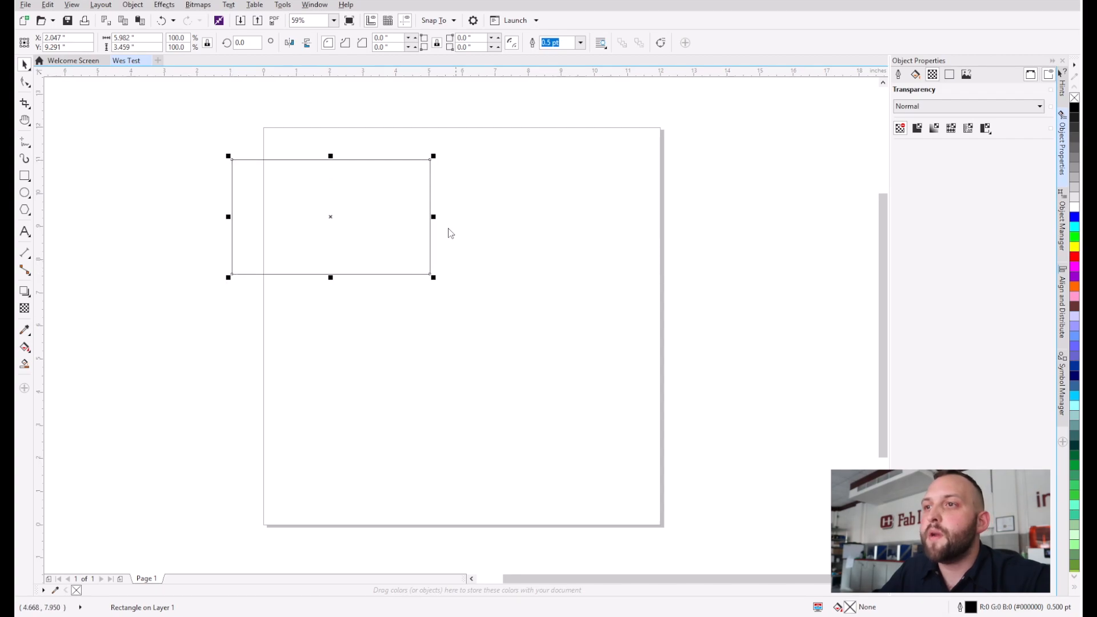
drag(440, 220, 390, 240)
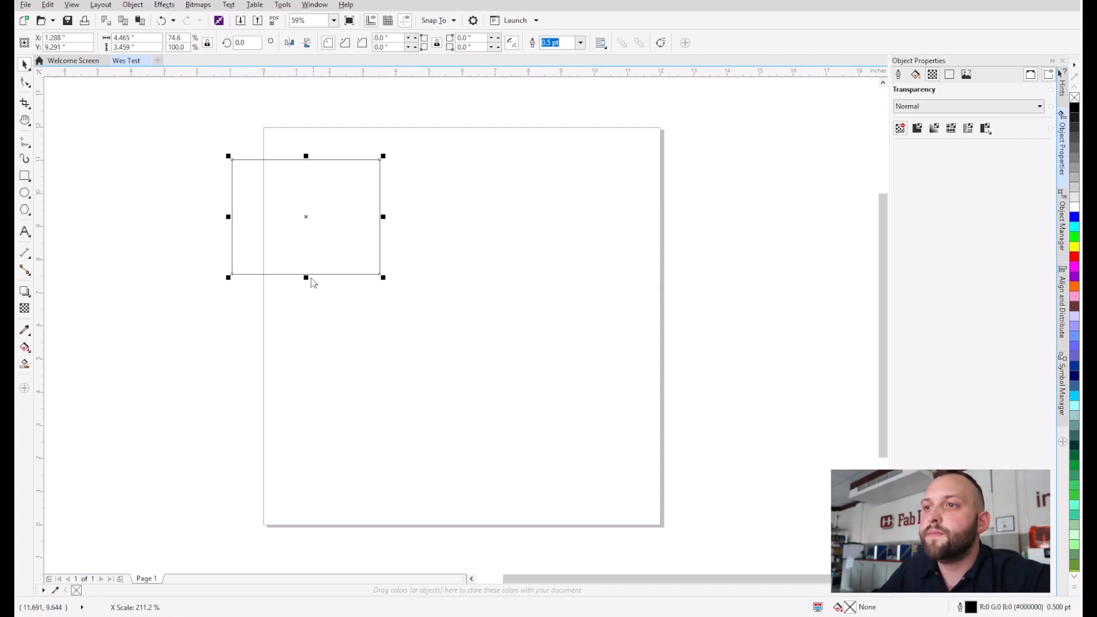
drag(306, 277, 306, 302)
drag(382, 306, 349, 275)
drag(255, 310, 345, 289)
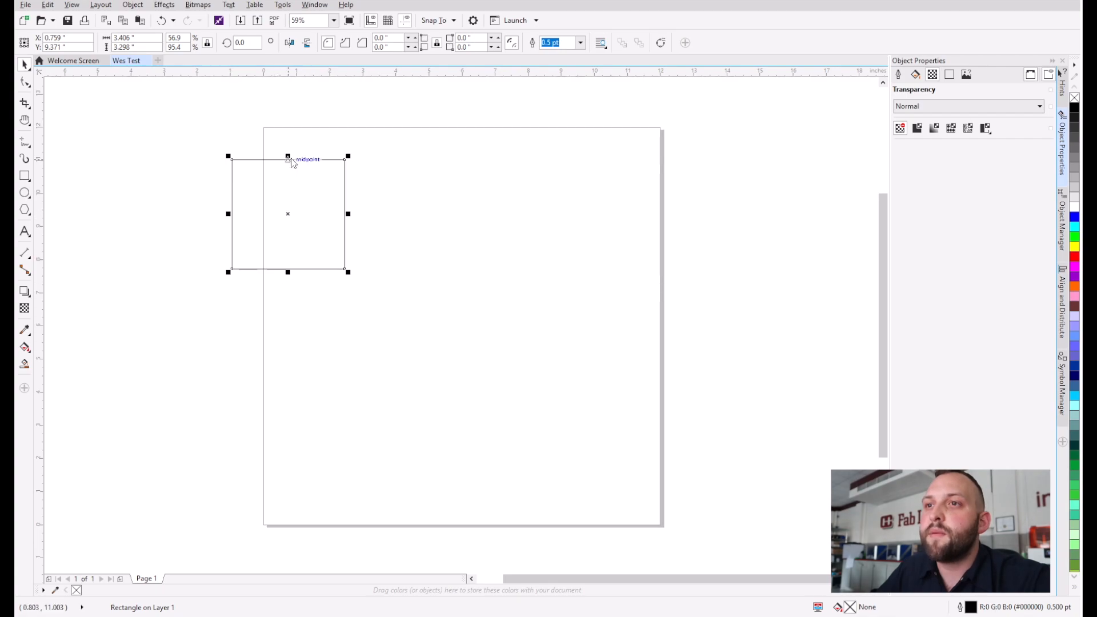
Round the rectangle's corners to a radius of about 0.48 in with the Shape tool and convert it to curves
click(25, 83)
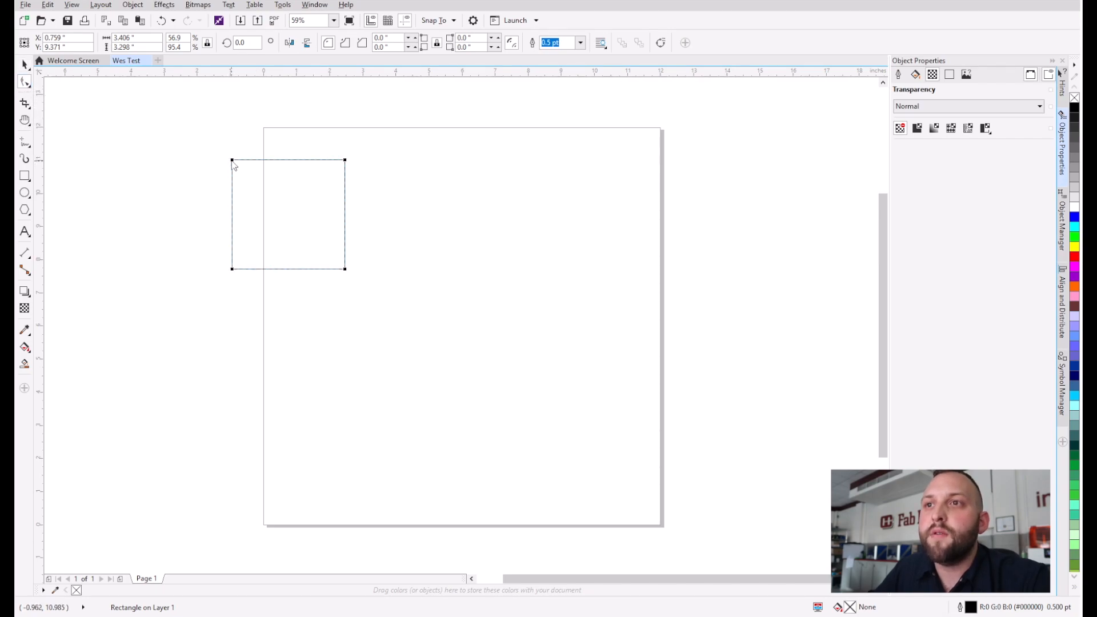
drag(246, 176, 251, 184)
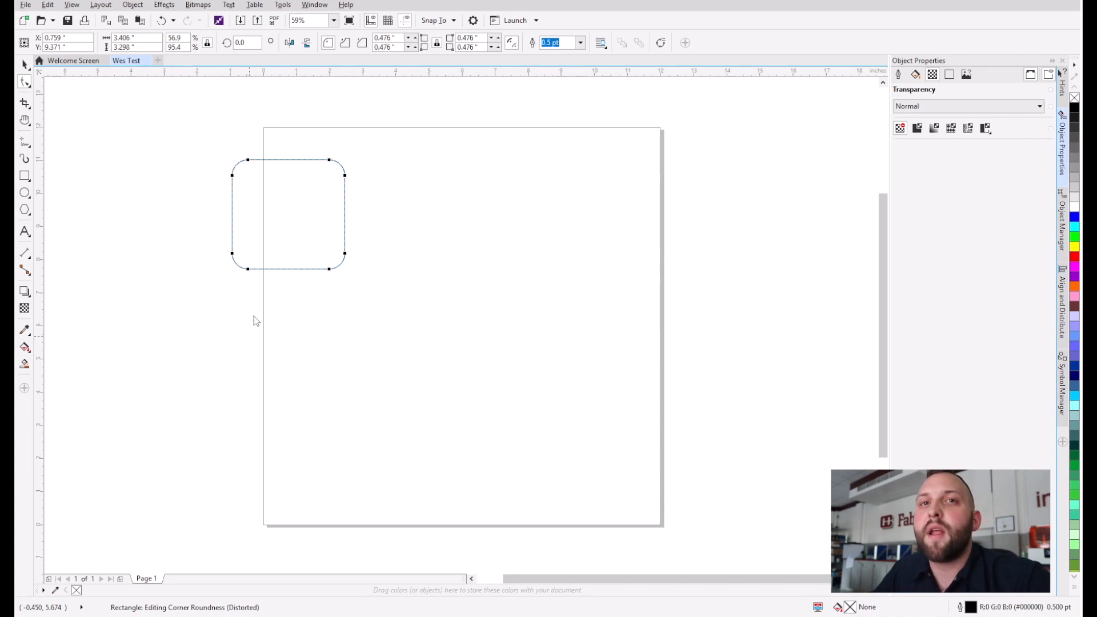
right_click(294, 227)
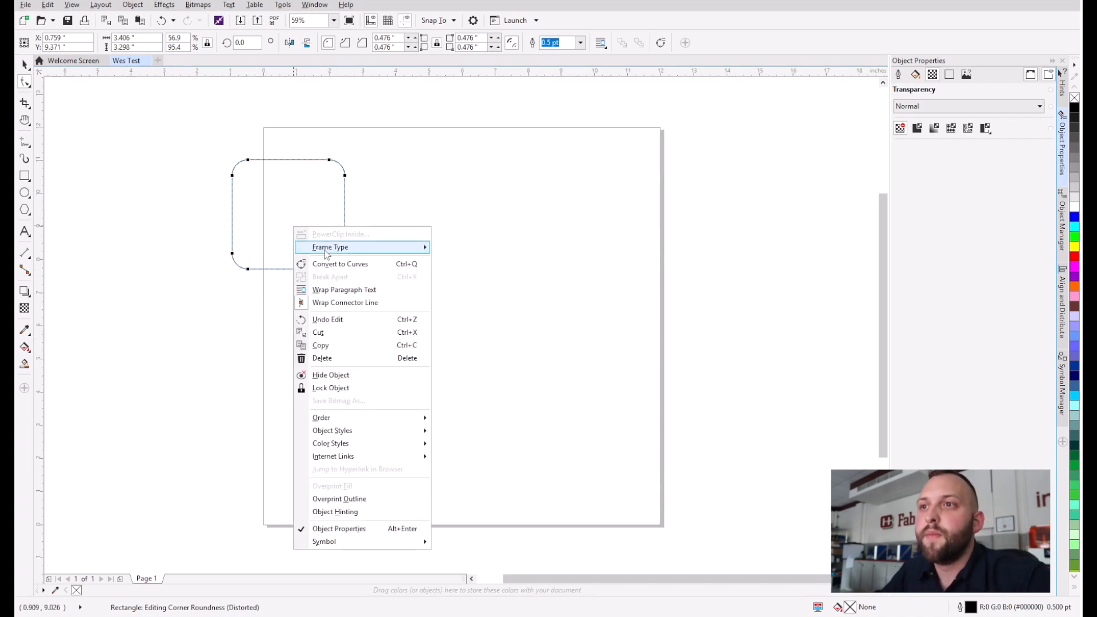
click(352, 271)
Pull the curve's right, bottom and left sides outward into an irregular shape and fill it with blue
drag(345, 215, 507, 216)
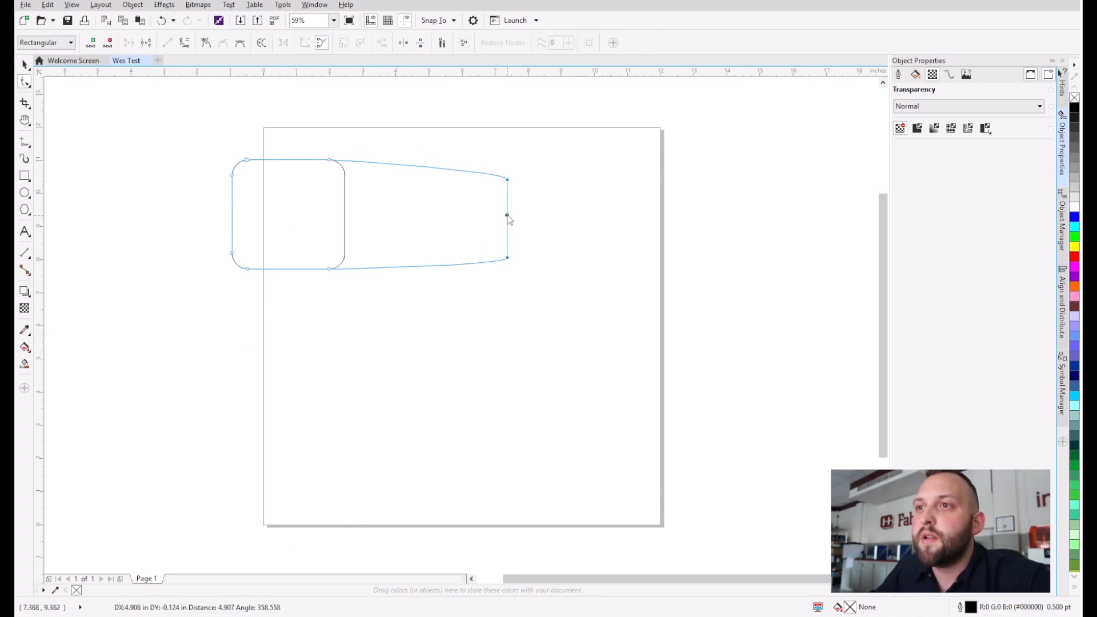
drag(276, 269, 245, 395)
drag(234, 238, 123, 241)
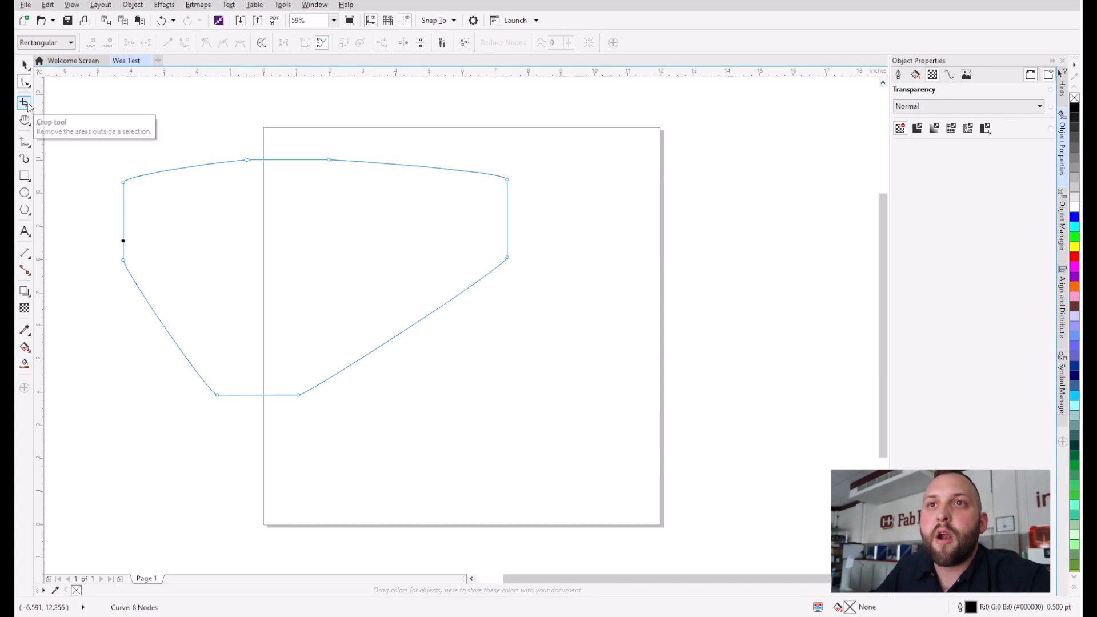
click(1074, 218)
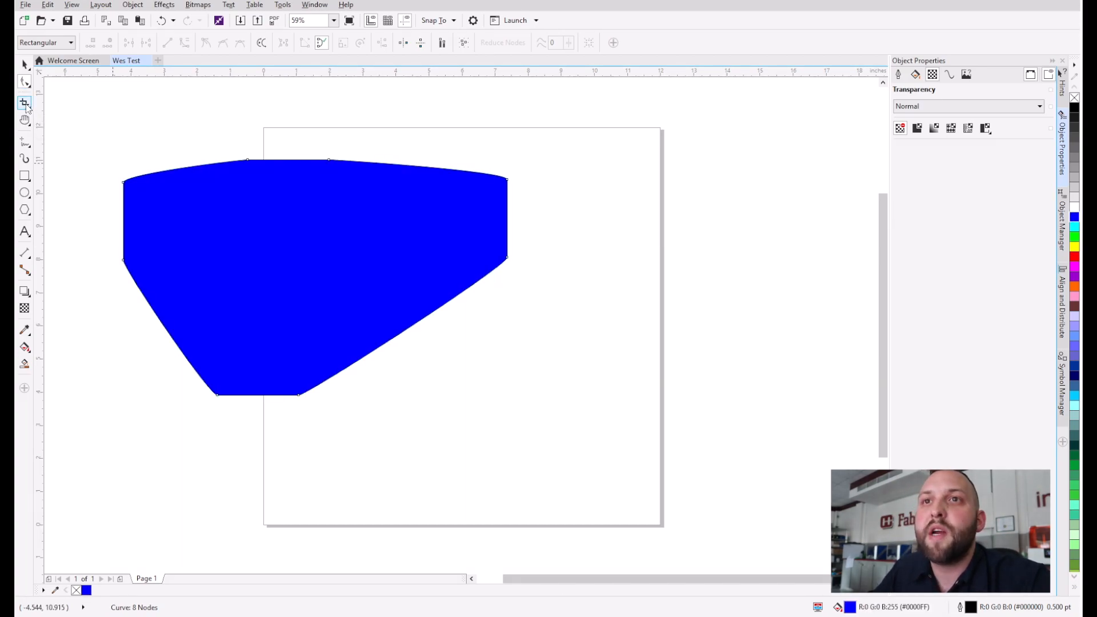
Crop the blue shape with the Crop tool, keeping only its right-hand part
click(25, 103)
drag(568, 131, 307, 406)
double_click(454, 233)
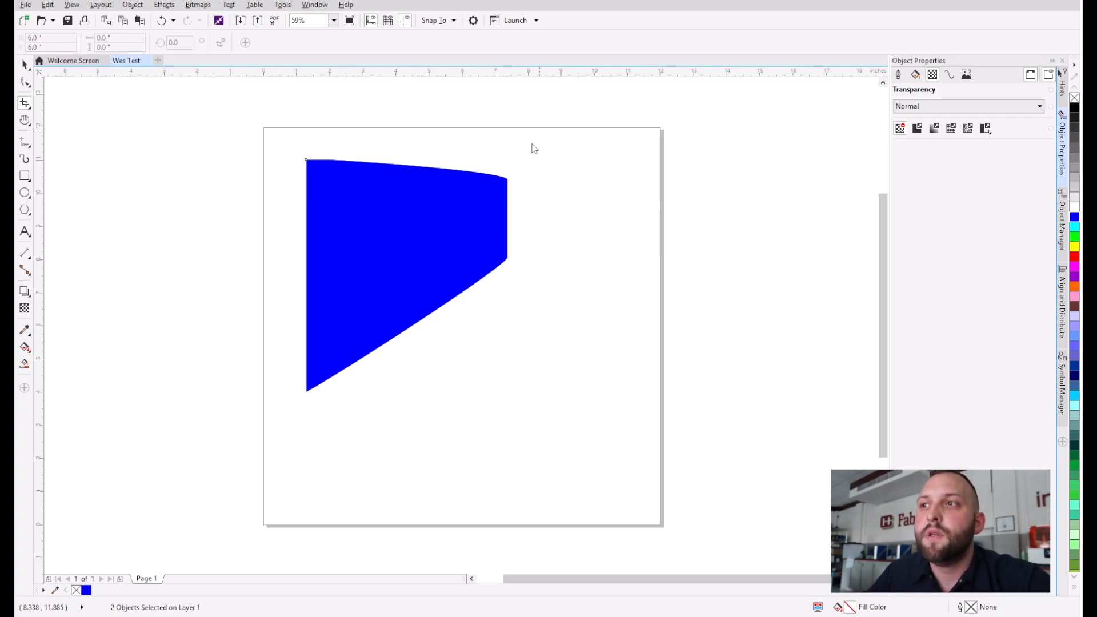
Crop the blue shape again with a frame of about 6.11 × 5.29 in, removing its left strip and lower tip
drag(539, 131, 389, 306)
drag(392, 221, 338, 219)
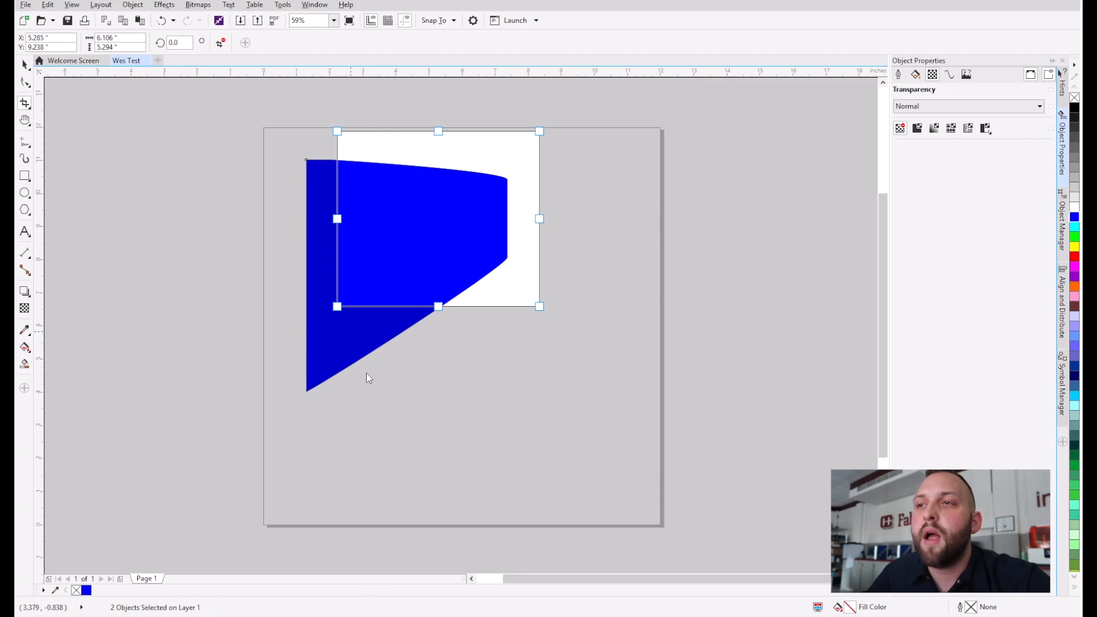
double_click(426, 233)
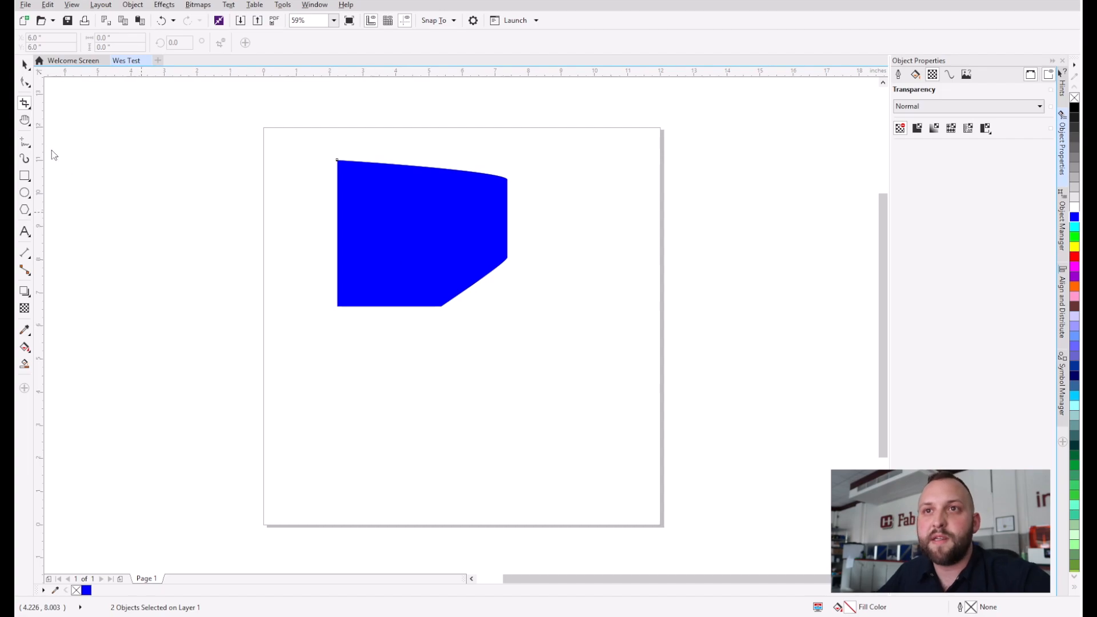
Examine the page at different magnifications with the Zoom tool, ending at 31%
click(29, 123)
click(56, 120)
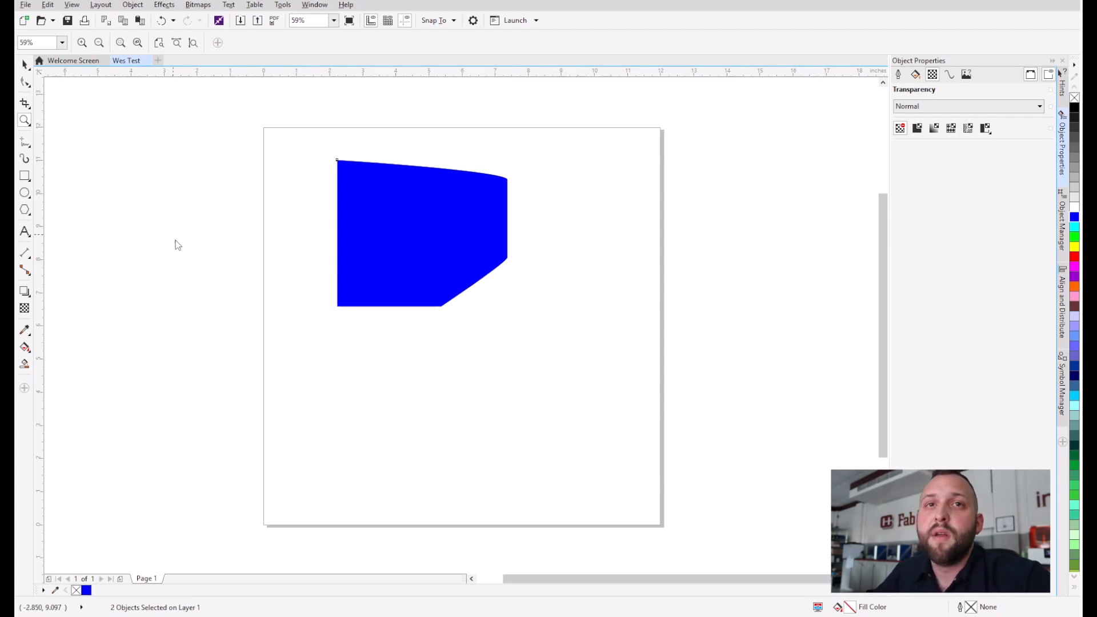
scroll(176, 245, down, 2)
scroll(177, 246, up, 2)
scroll(176, 246, down, 2)
scroll(176, 246, up, 2)
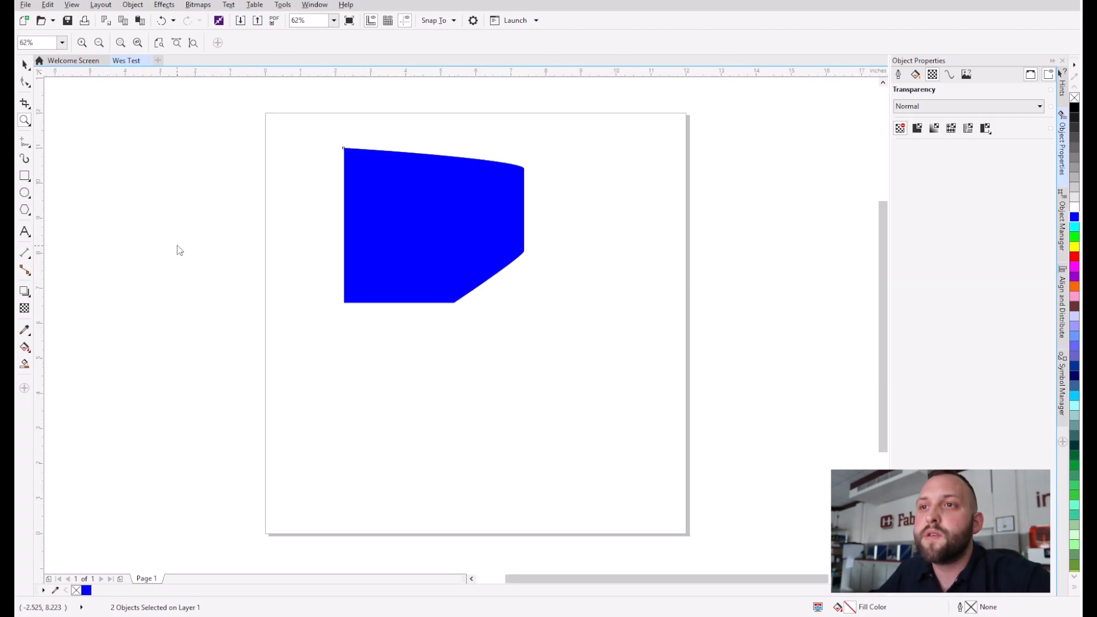
scroll(177, 249, down, 2)
drag(186, 188, 251, 281)
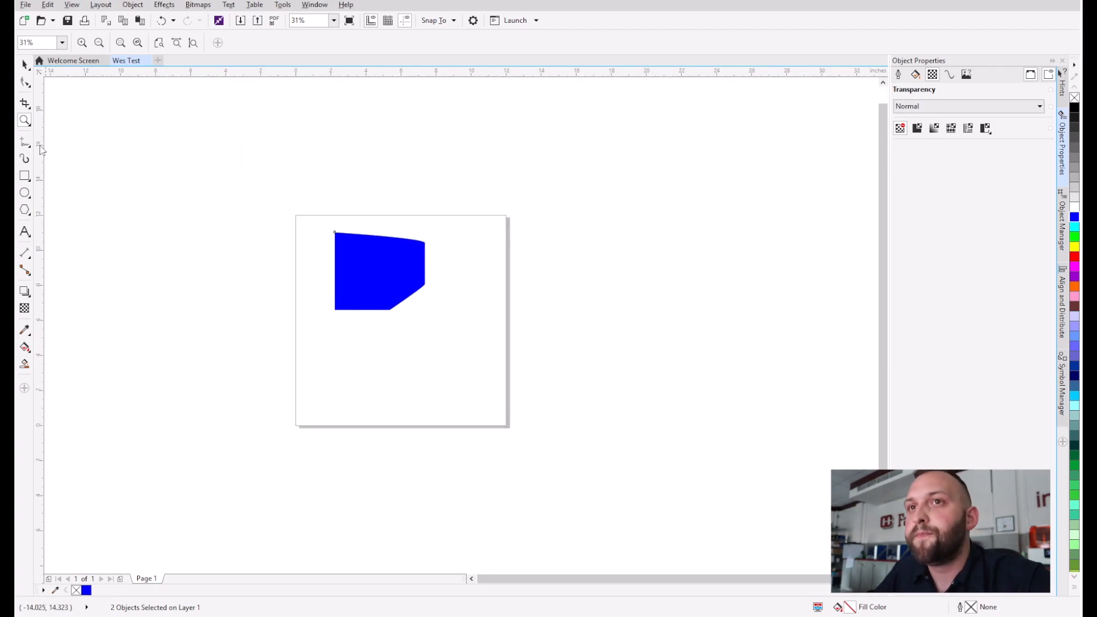
Draw a freehand curve about 4.7 × 7.5 in left of the page and a 2-Point Line about 10.5 in long above it
key(space)
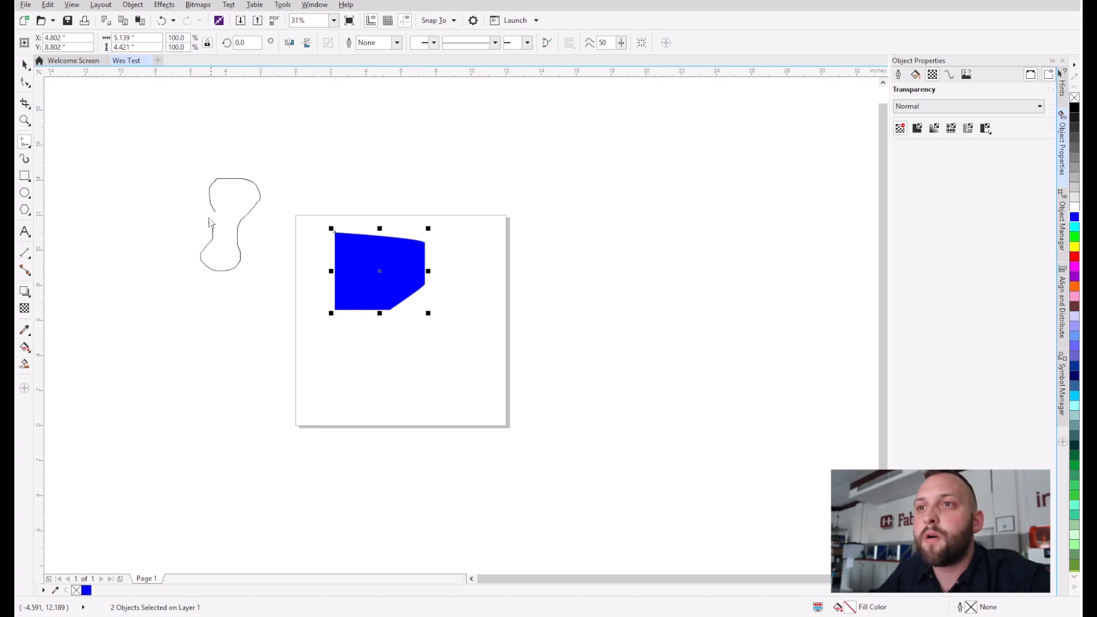
mouse_move(206, 144)
mouse_down()
mouse_move(194, 199)
mouse_move(215, 214)
mouse_up()
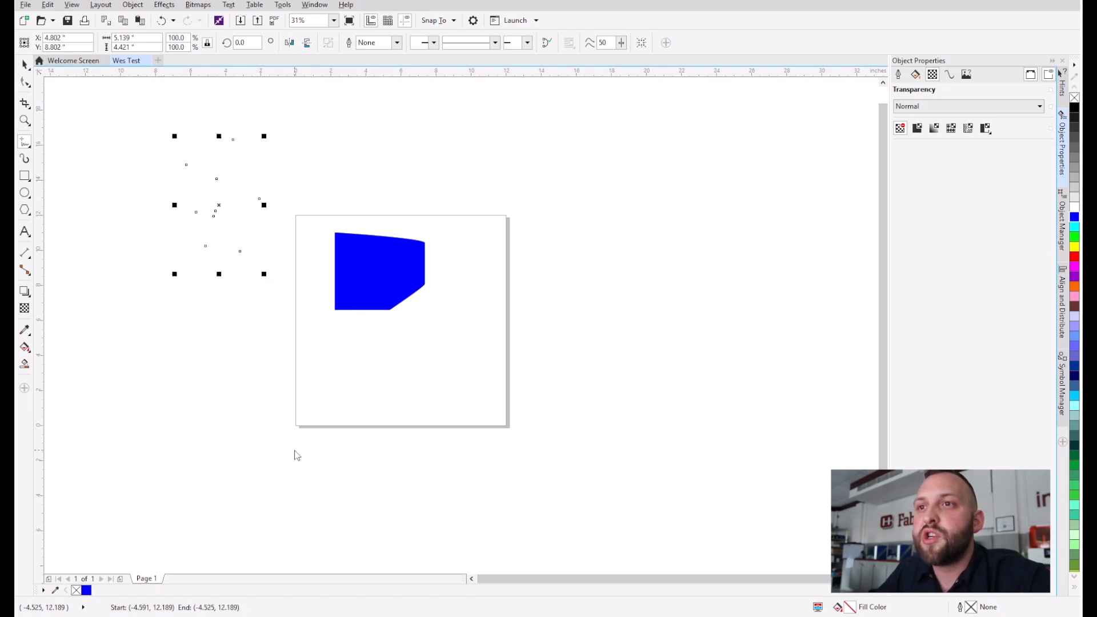
click(30, 145)
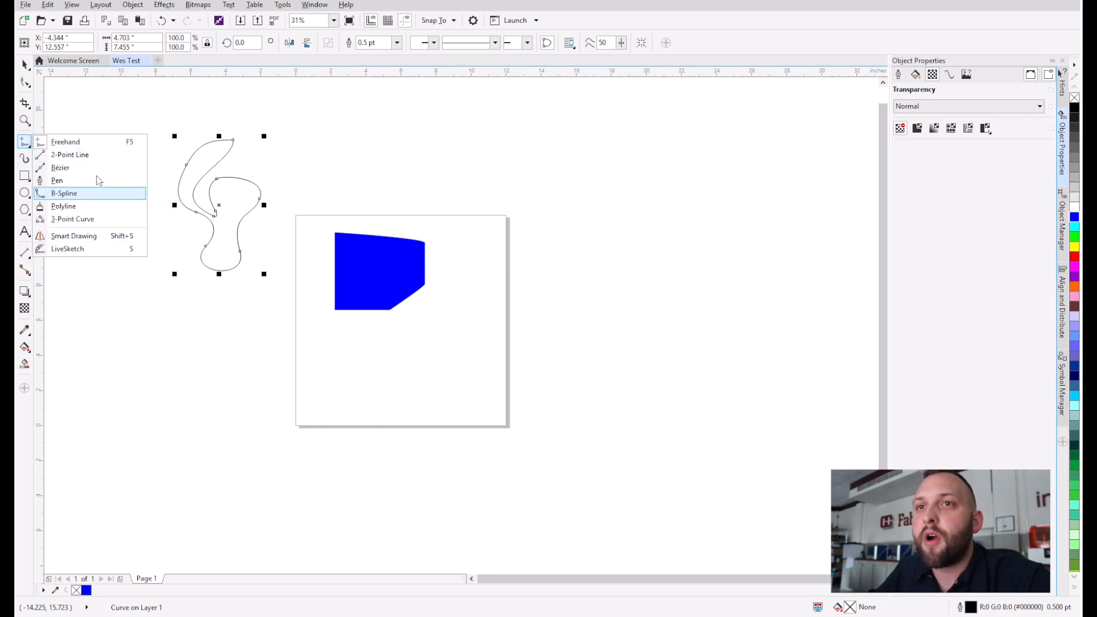
click(97, 154)
drag(317, 167, 500, 136)
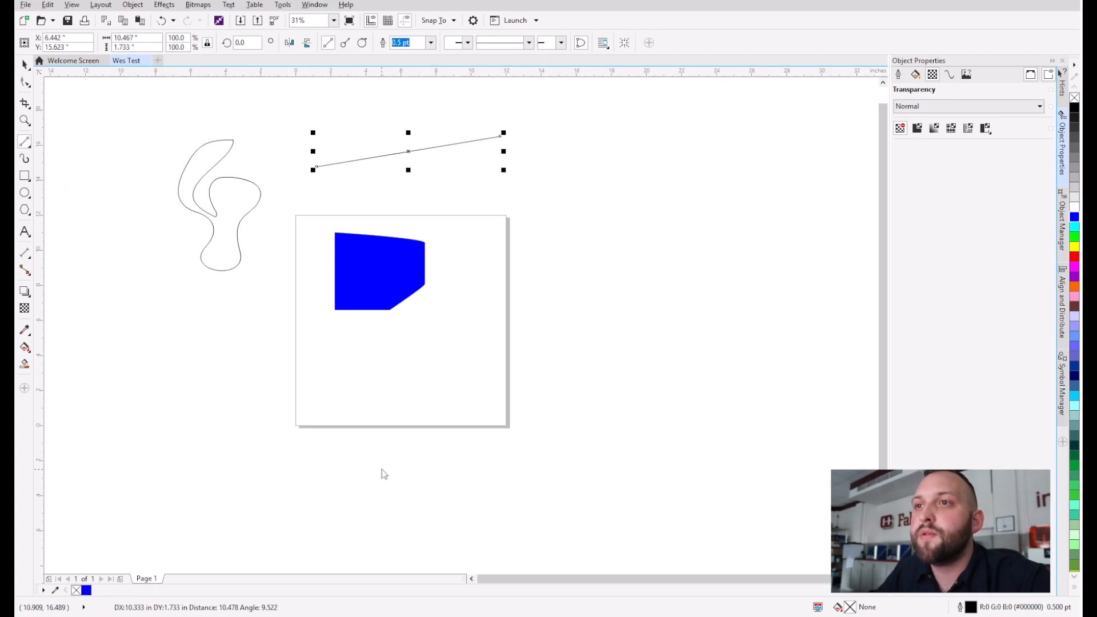
Draw two 0.5 in wide Artistic Media strokes beside the page, choosing a different preset stroke for the second one
click(25, 162)
mouse_move(132, 288)
mouse_down()
mouse_move(175, 368)
mouse_move(150, 427)
mouse_move(311, 410)
mouse_up()
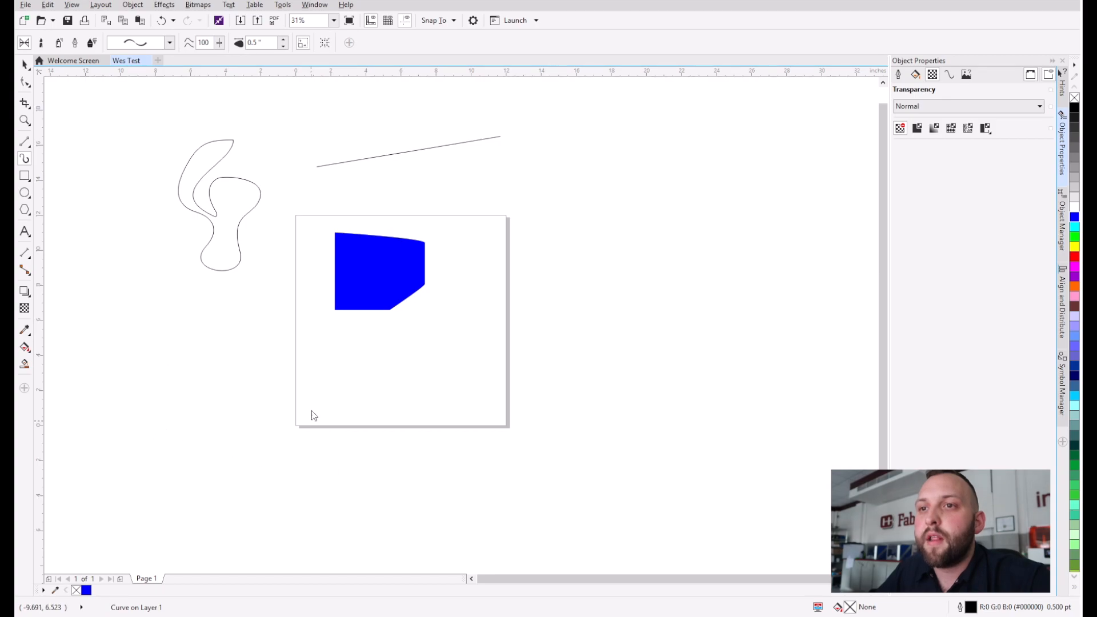
click(169, 43)
click(184, 335)
drag(420, 433, 680, 237)
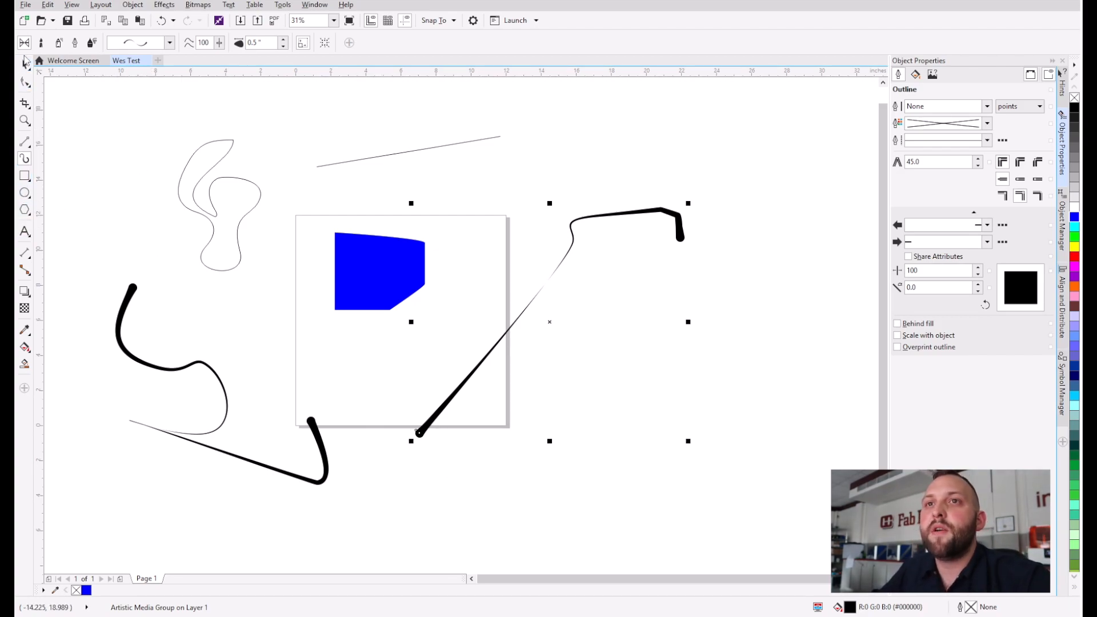
Select all the objects in the drawing and delete them
drag(85, 116, 765, 521)
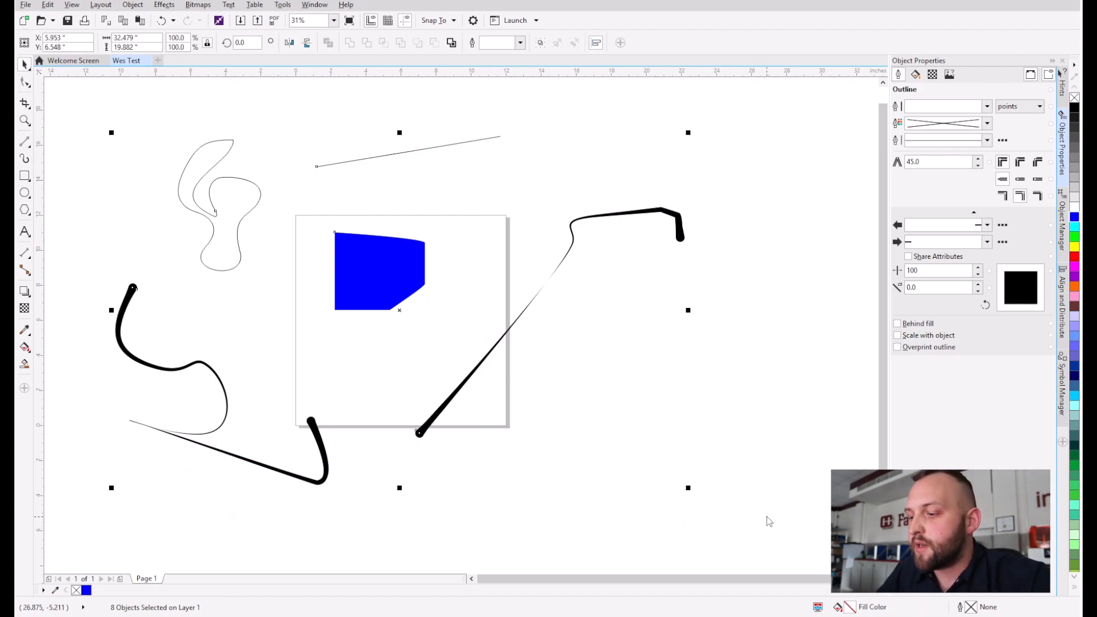
key(Delete)
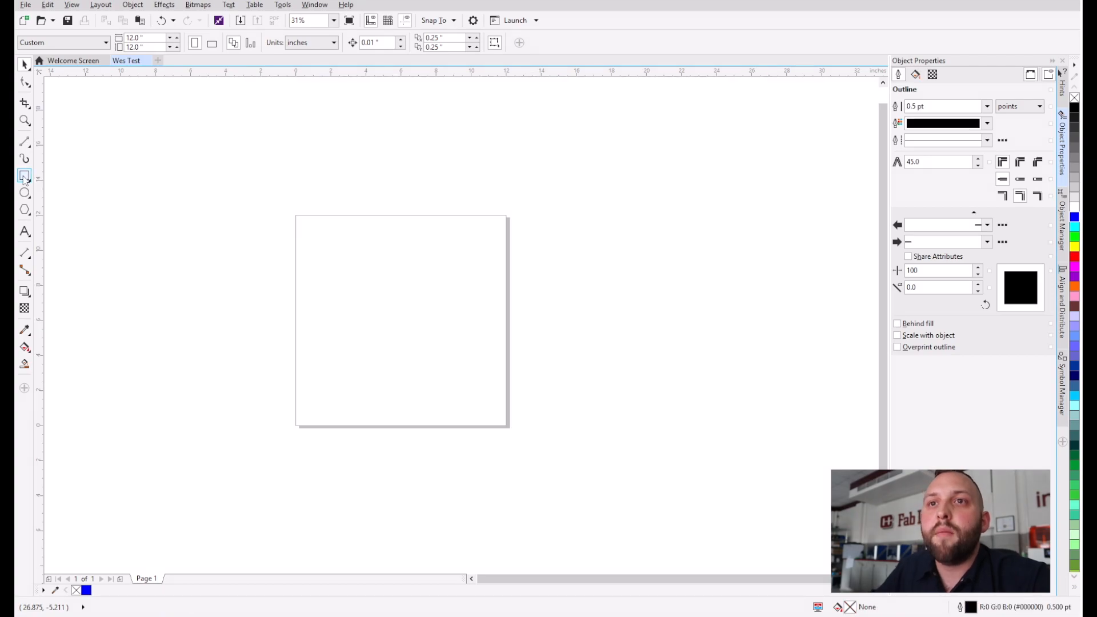
Draw four overlapping rectangles over the page, from a thin bar to a square of about 10.8 in
click(25, 177)
mouse_move(350, 240)
mouse_down()
mouse_move(507, 393)
mouse_move(505, 228)
mouse_up()
drag(526, 128, 298, 351)
drag(143, 193, 301, 365)
drag(200, 405, 389, 216)
Draw a circle about 9.17 in wide over the page's right edge and a five-sided polygon about 10.2 × 9.7 in beside it
click(25, 192)
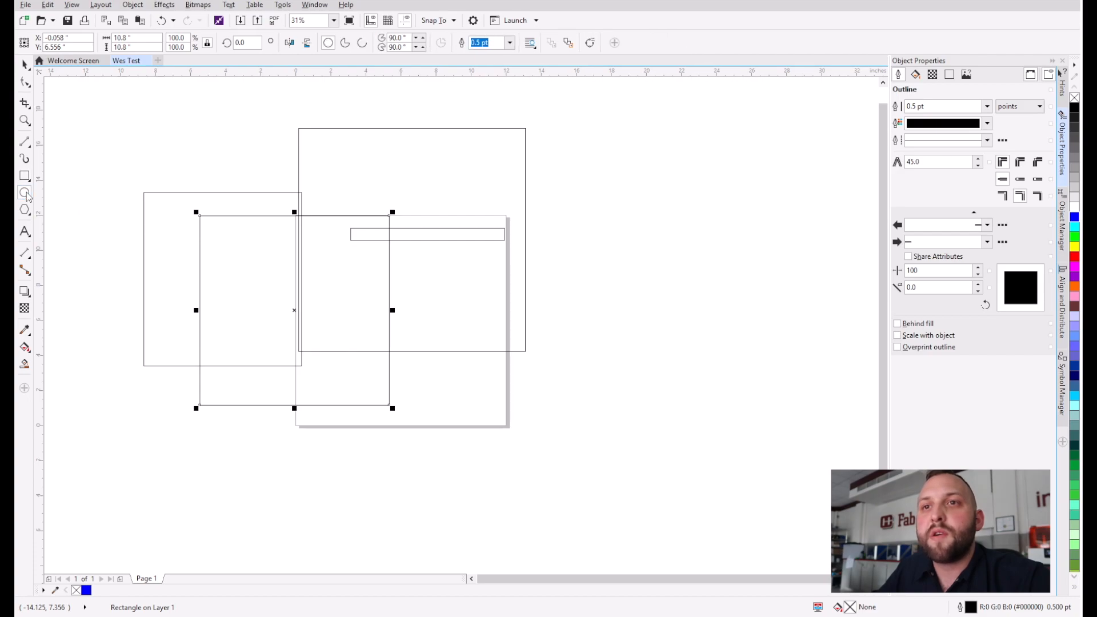
drag(631, 365, 432, 201)
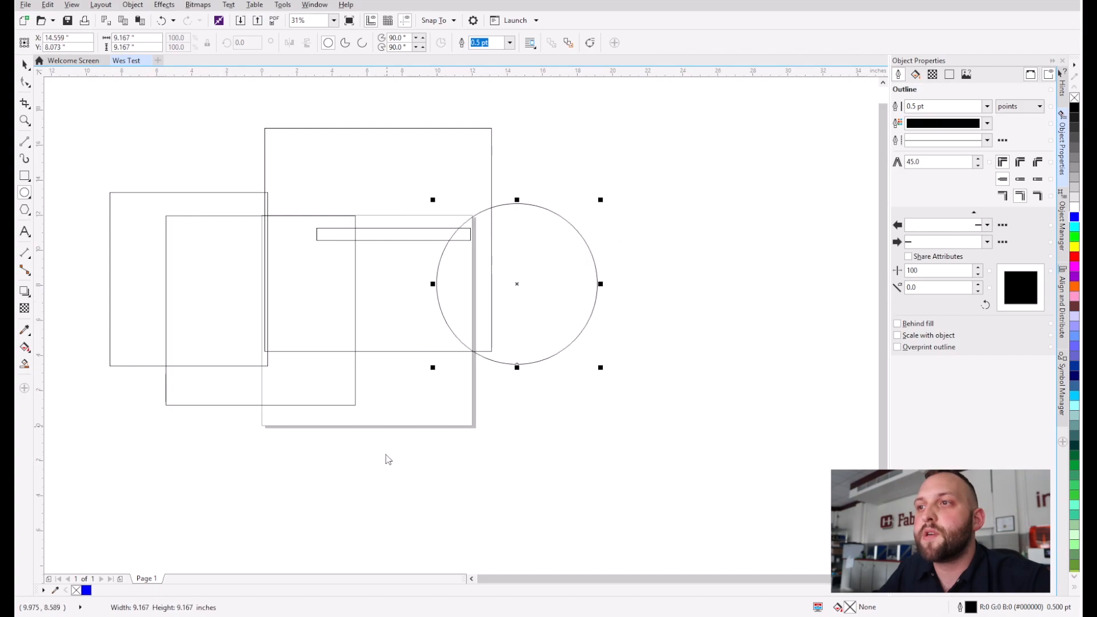
click(25, 211)
drag(698, 160, 512, 316)
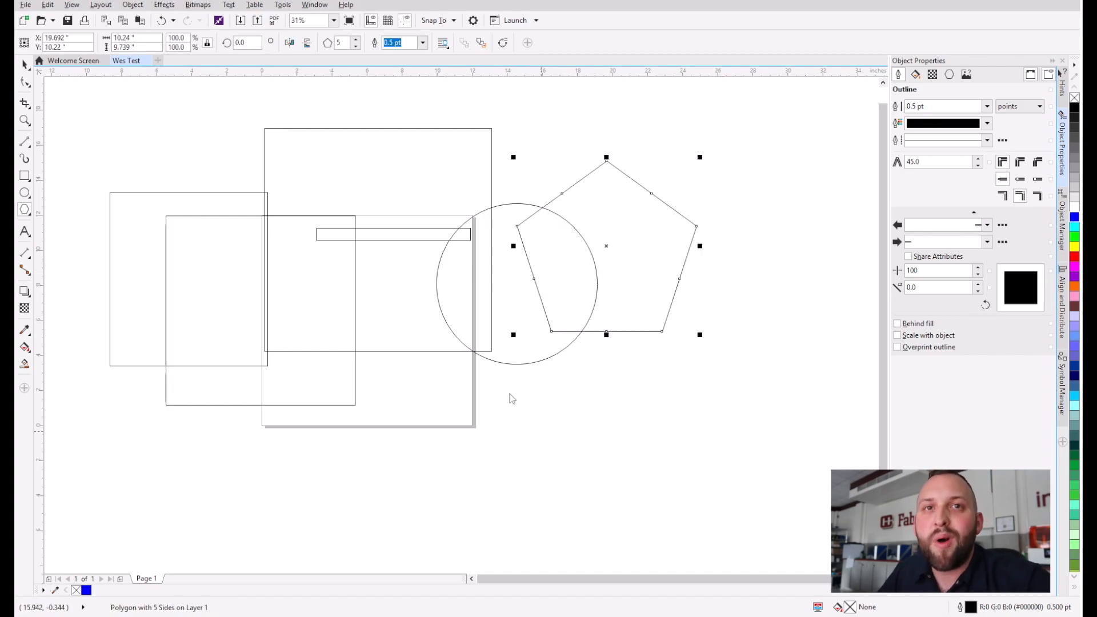
Try different side counts on the polygon and set its number of sides to 3
click(355, 47)
click(355, 46)
click(358, 43)
click(357, 42)
click(357, 43)
click(357, 43)
click(357, 43)
click(358, 43)
click(355, 46)
click(355, 46)
click(355, 46)
click(356, 45)
click(355, 46)
click(356, 46)
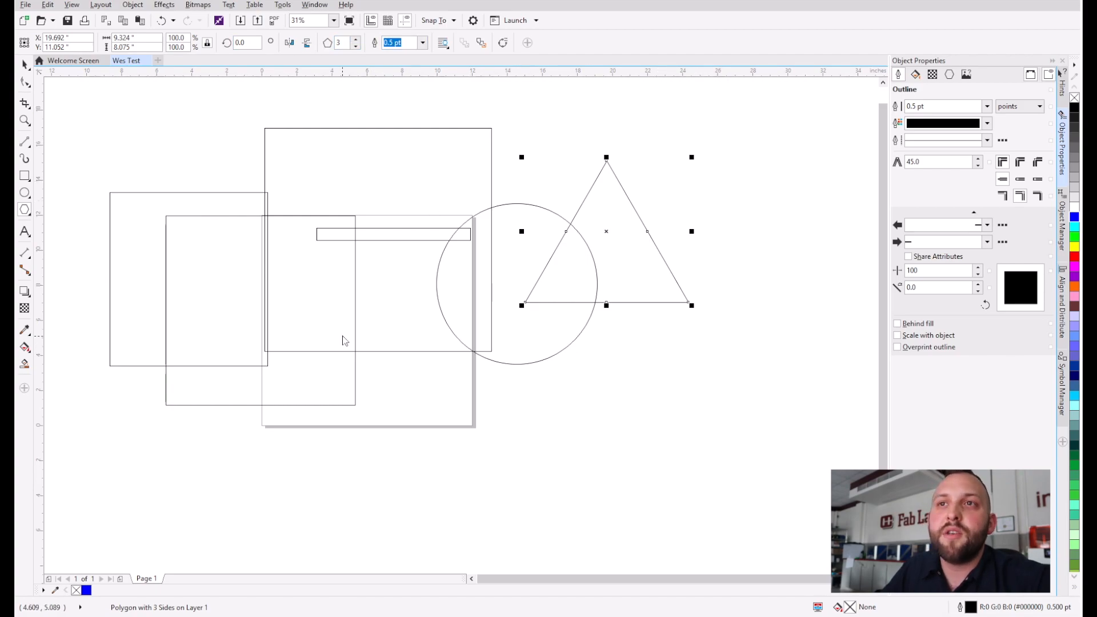
click(25, 212)
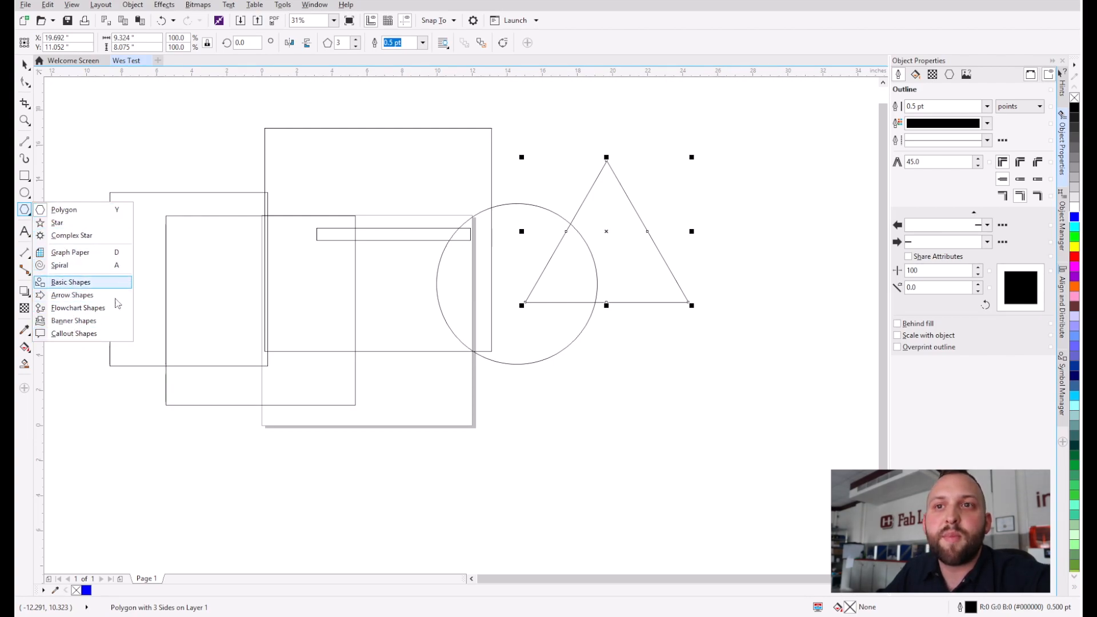
click(94, 137)
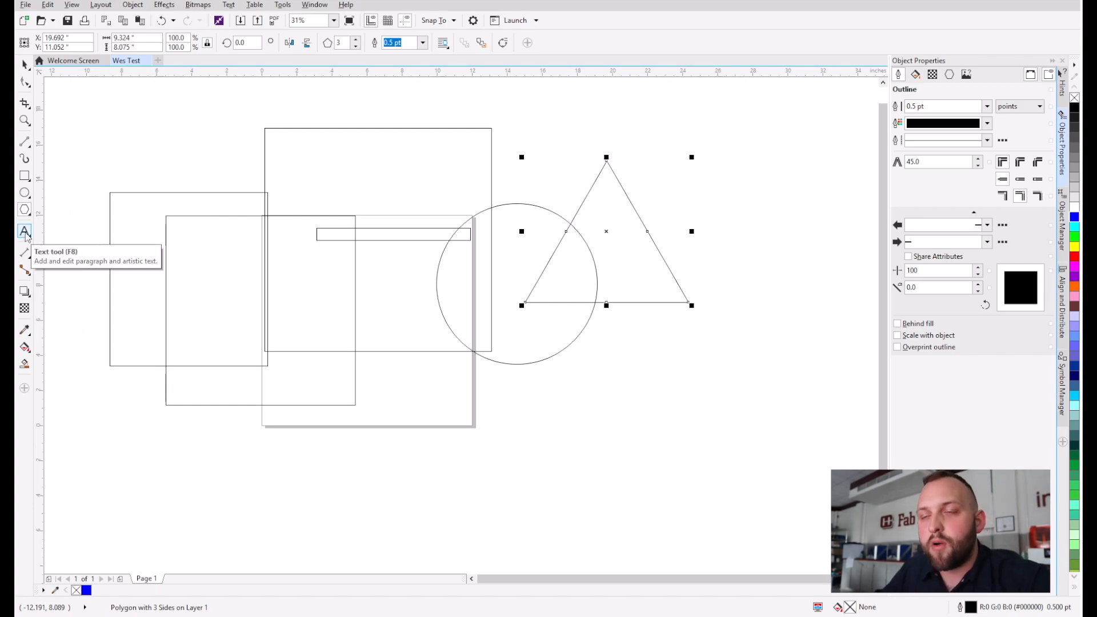
Add a first name as artistic text above the leftmost rectangle and enlarge it to about 5.86 in wide
click(24, 231)
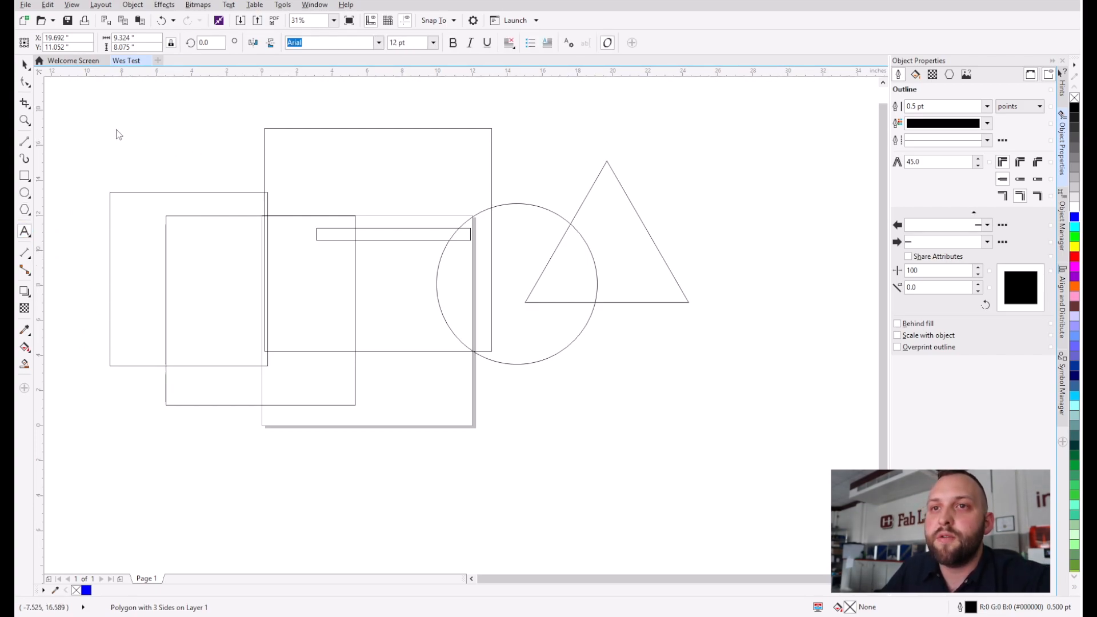
click(386, 395)
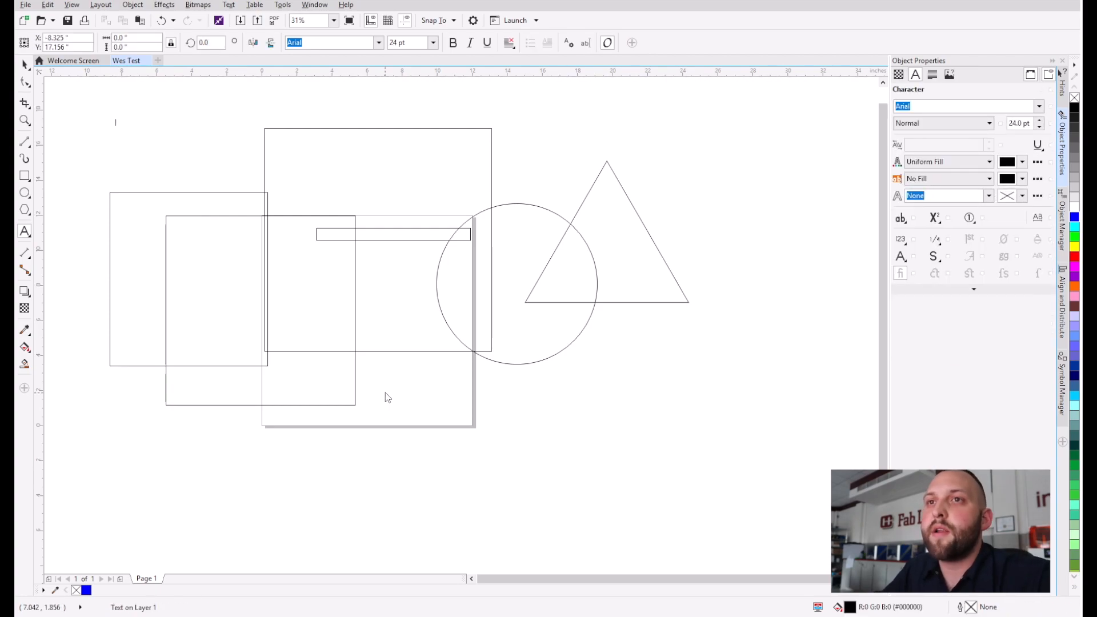
text(Wesley)
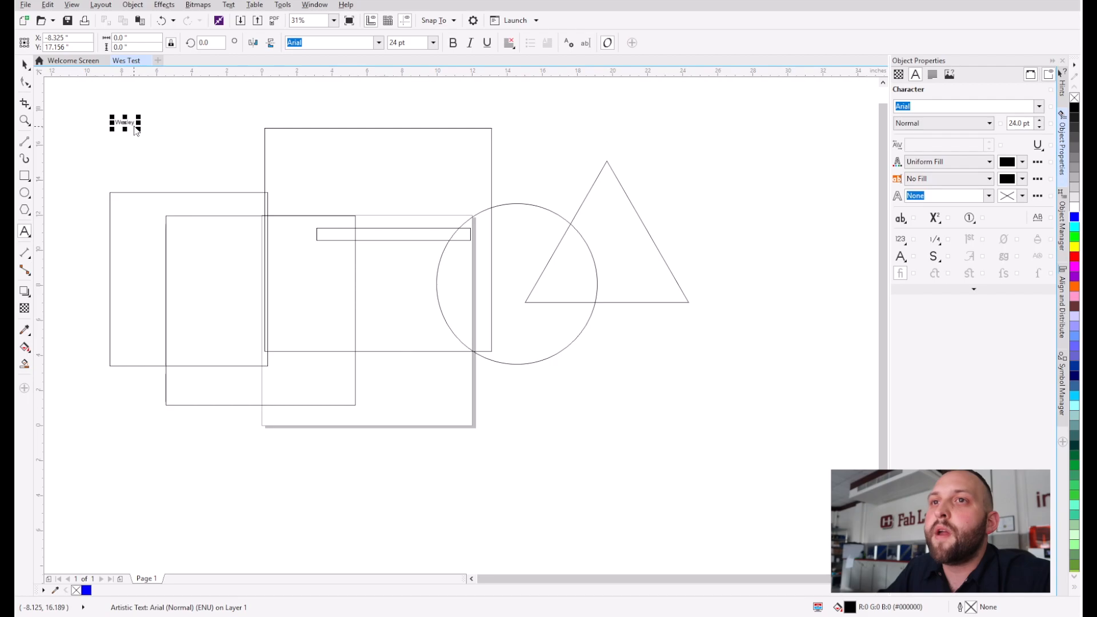
drag(137, 134, 220, 191)
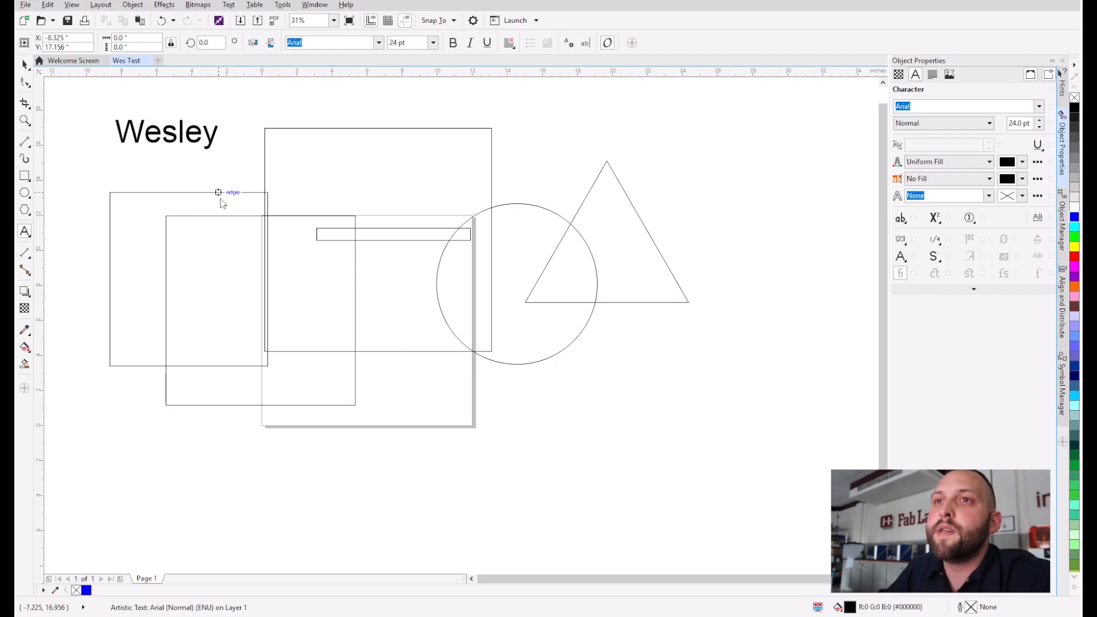
Preview alternative fonts such as CommercialScript BT and Mongolian Baiti for the text without applying one, and deselect the text
click(1038, 107)
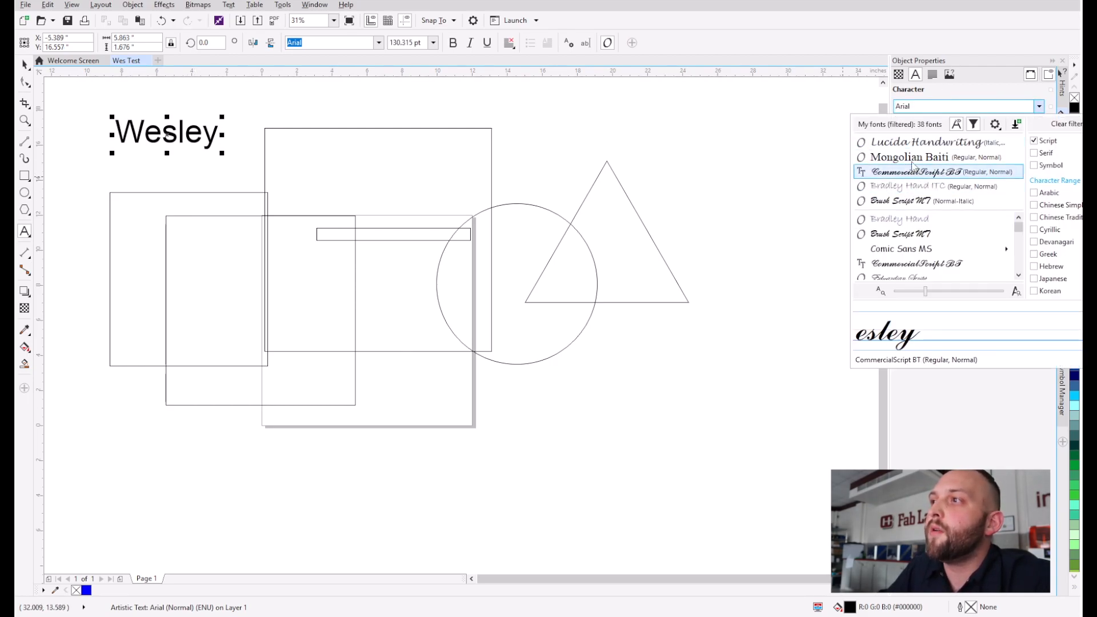
key(Escape)
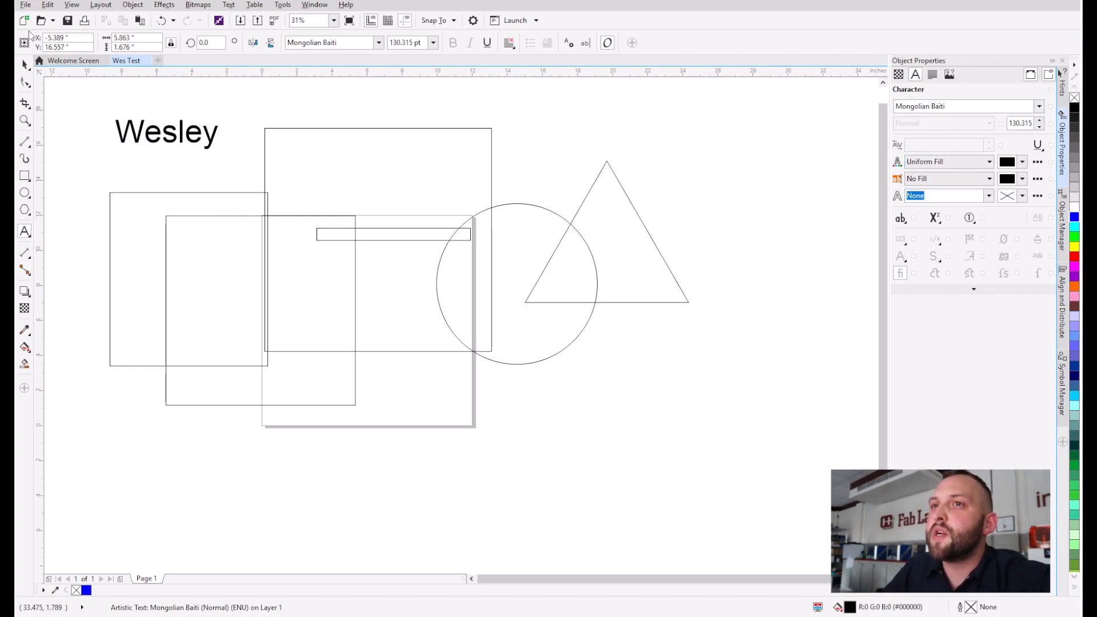
click(25, 65)
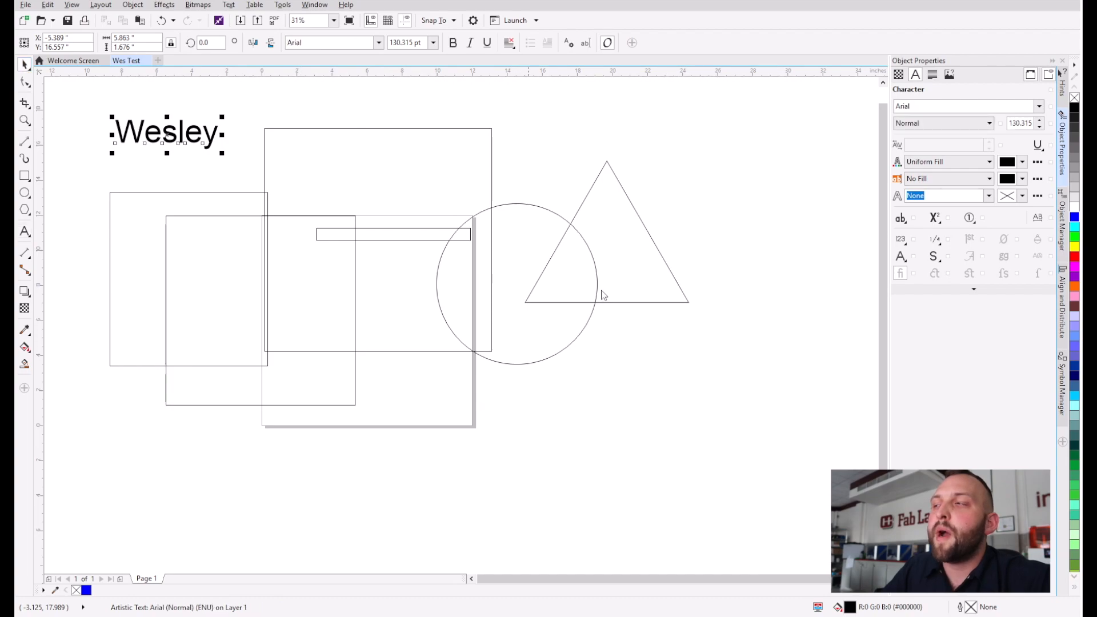
click(553, 171)
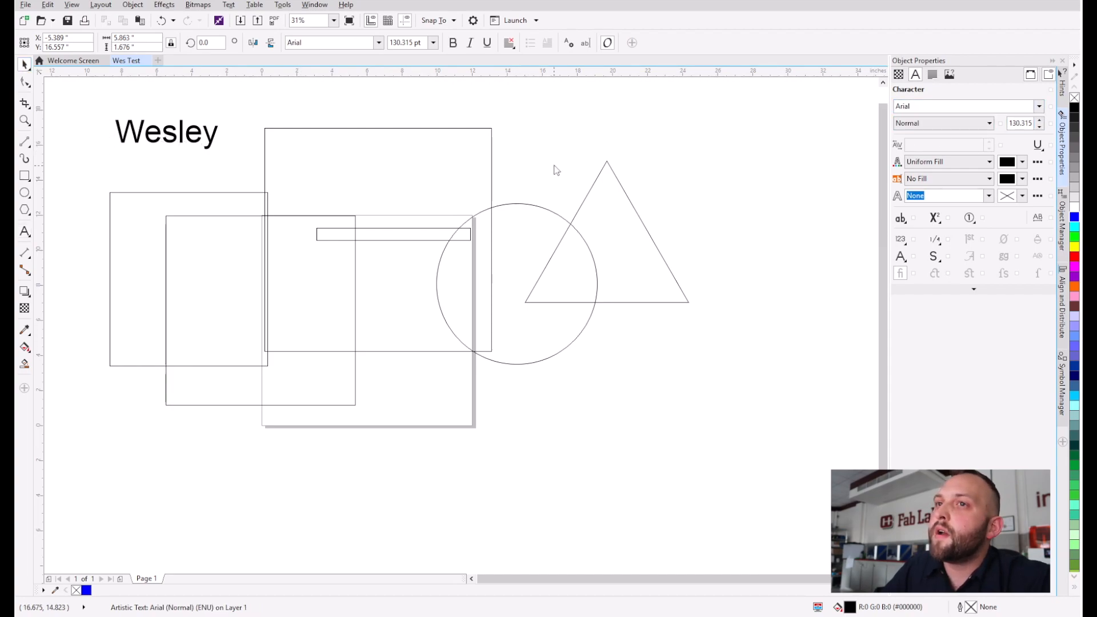
Give the triangle a 10 pt dotted outline in red #EB2F2F
click(617, 251)
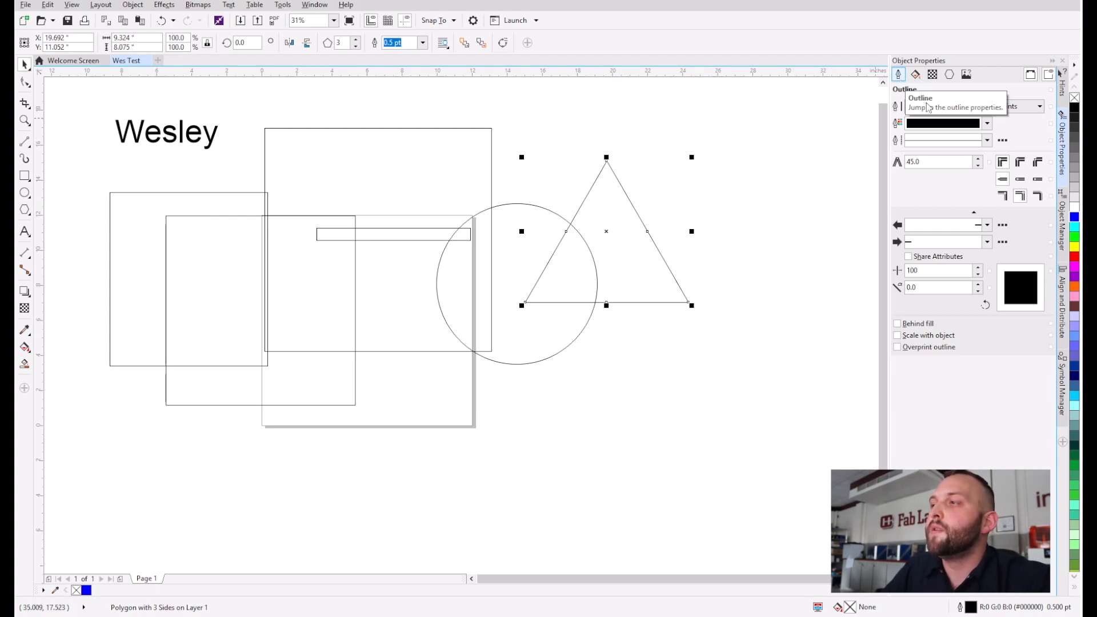
click(987, 107)
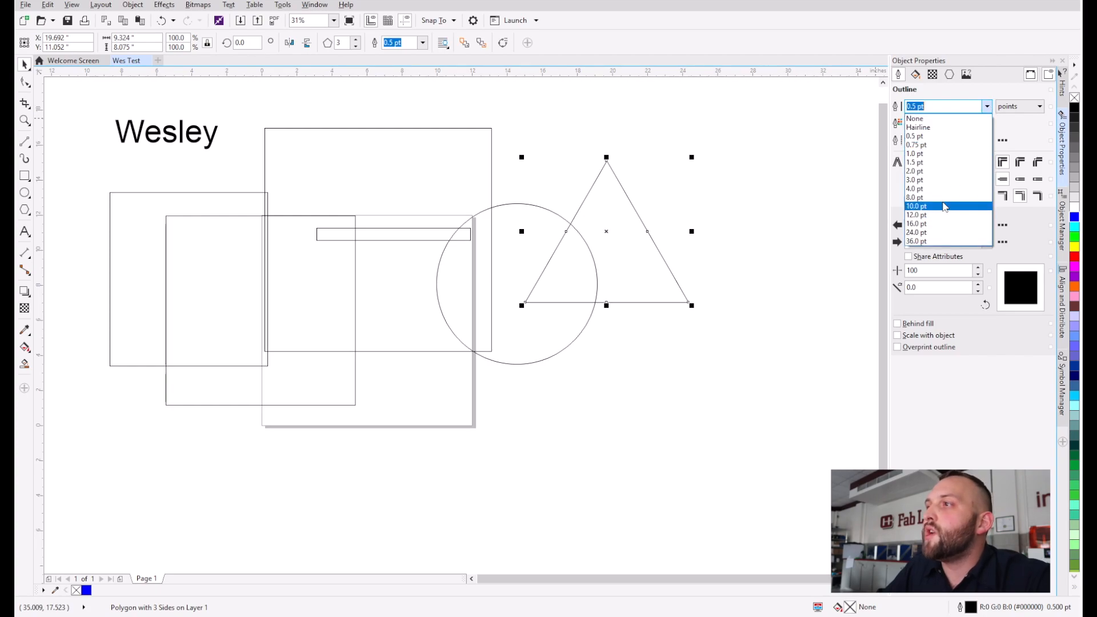
click(965, 208)
click(987, 124)
click(976, 187)
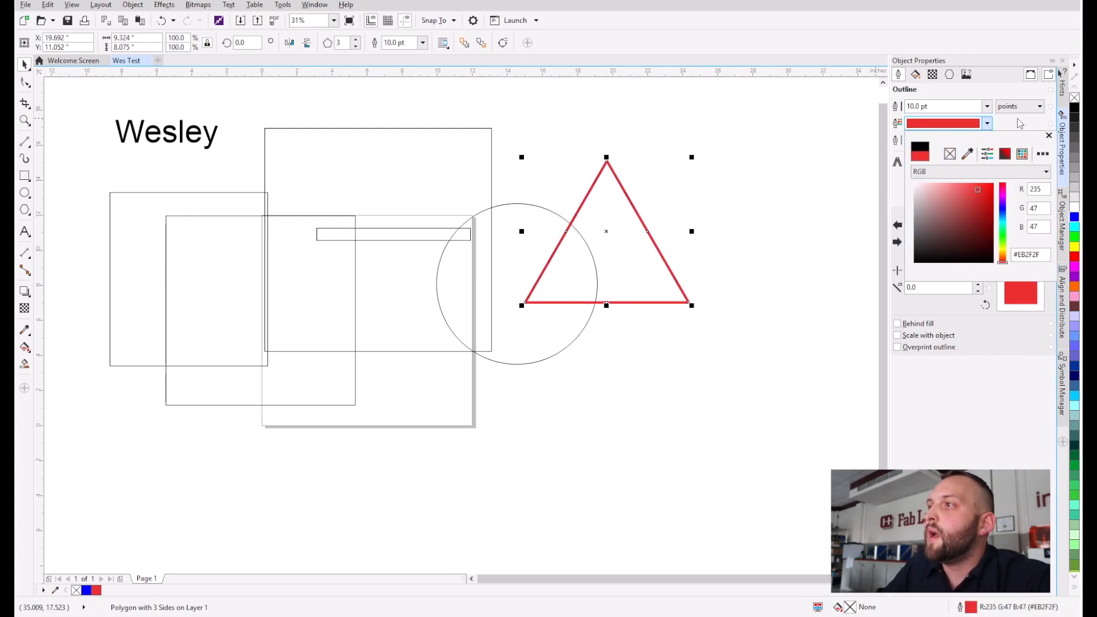
click(987, 140)
click(965, 223)
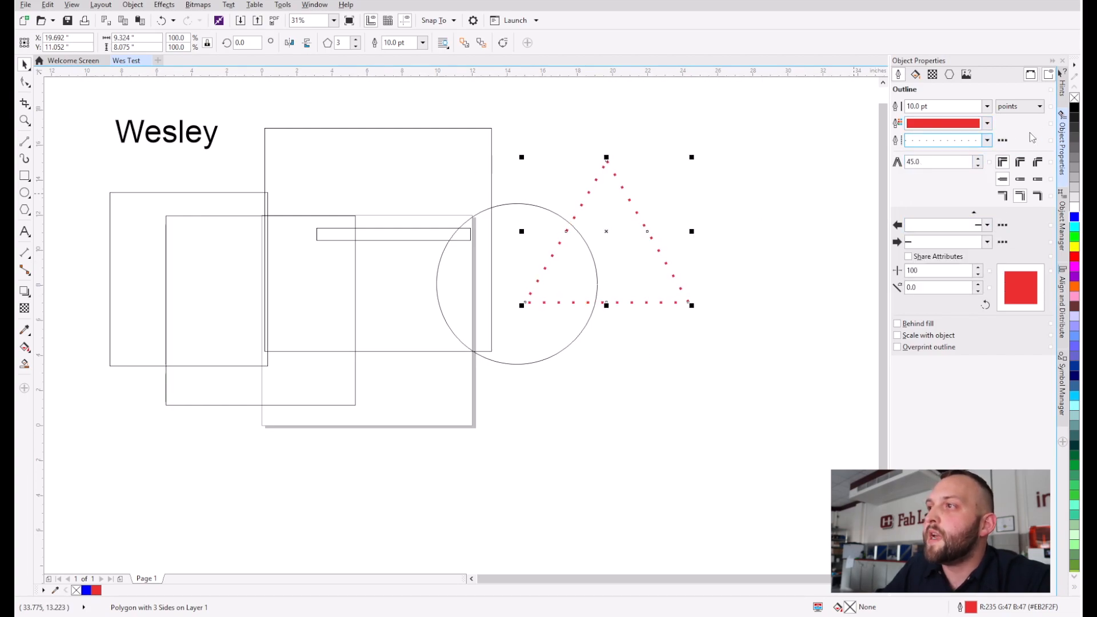
Try uniform red, fountain, vector pattern and Grey Brick bitmap pattern fills on the triangle
click(915, 75)
click(918, 108)
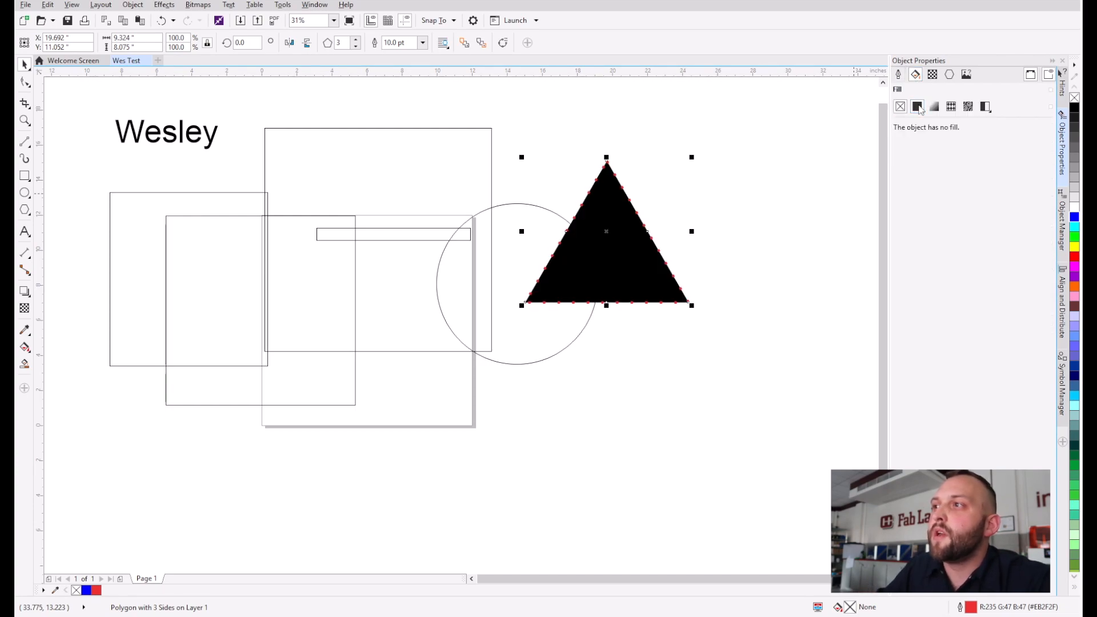
drag(969, 173, 975, 180)
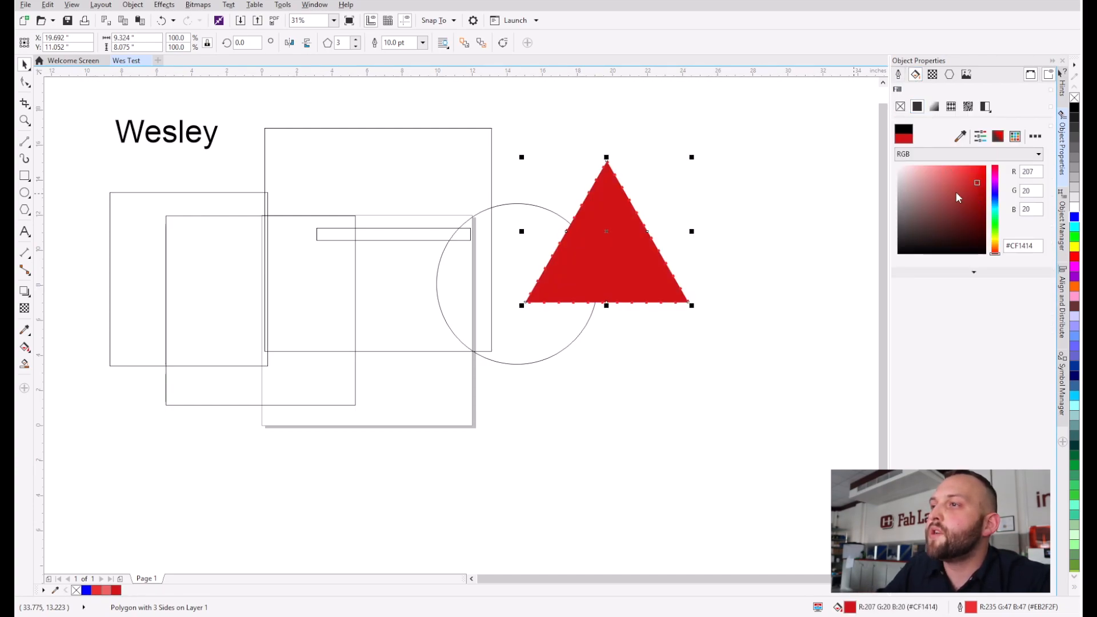
click(951, 187)
click(934, 106)
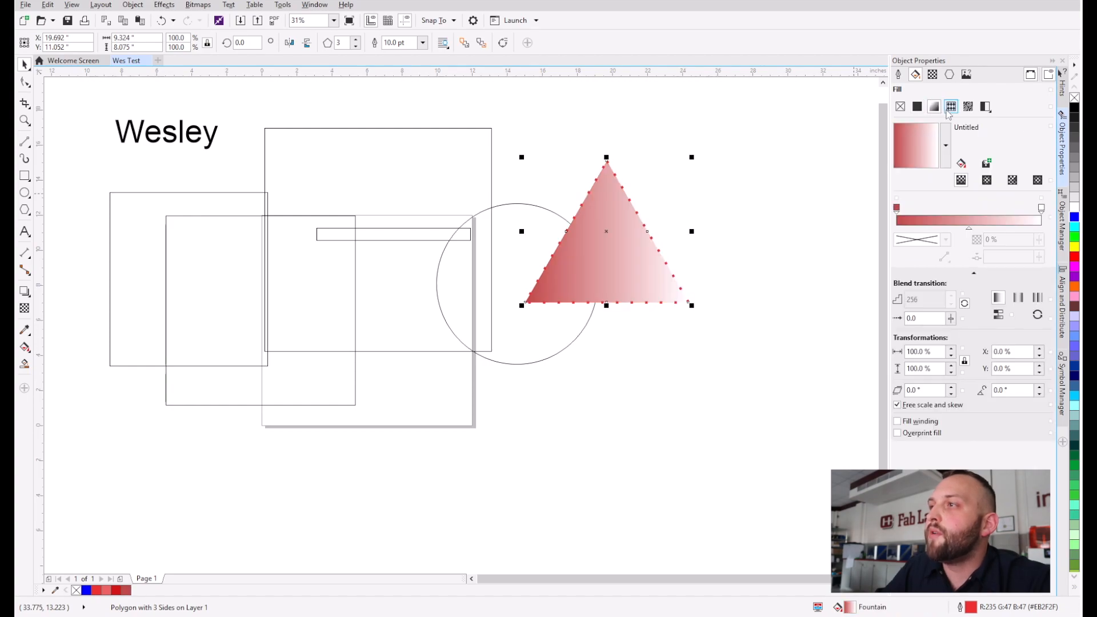
click(951, 107)
click(967, 107)
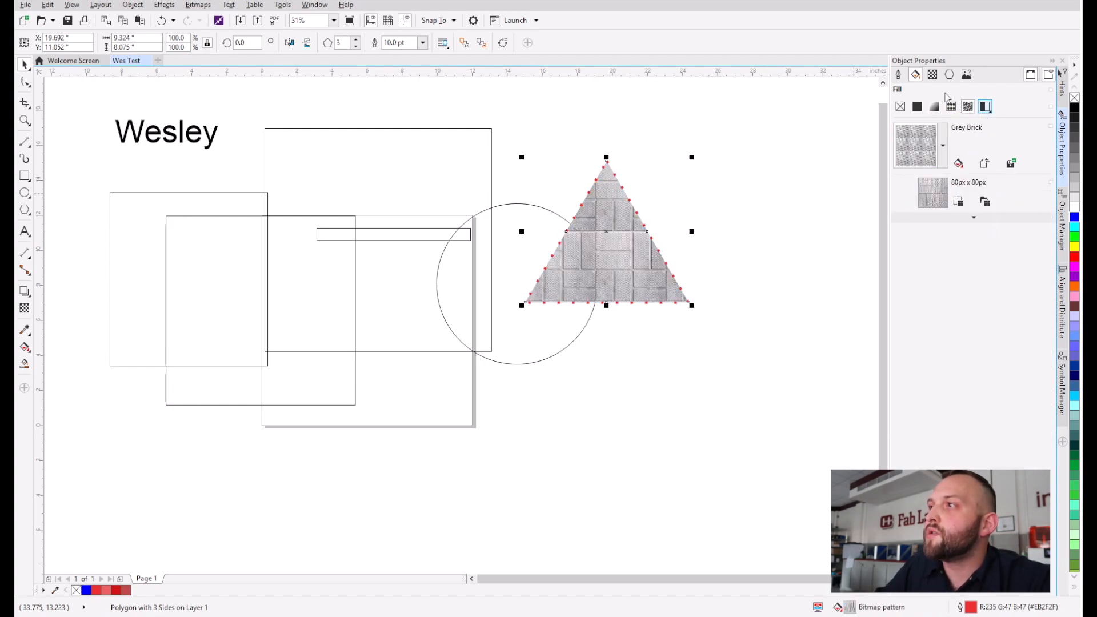
Try uniform and fountain transparency on the triangle and set it to a bitmap pattern transparency
click(933, 76)
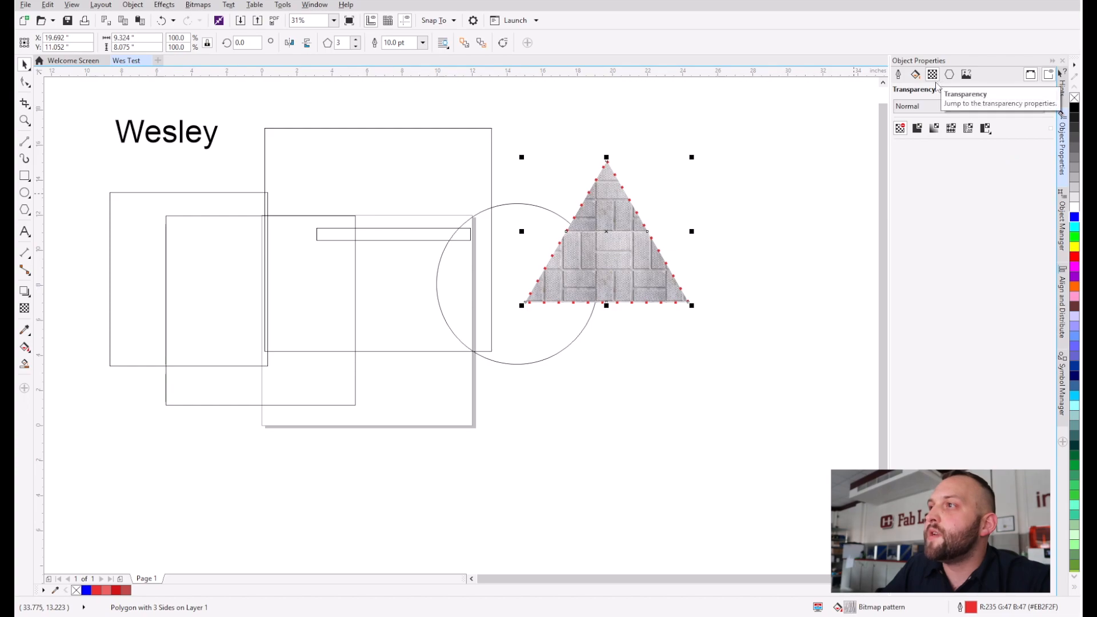
click(916, 128)
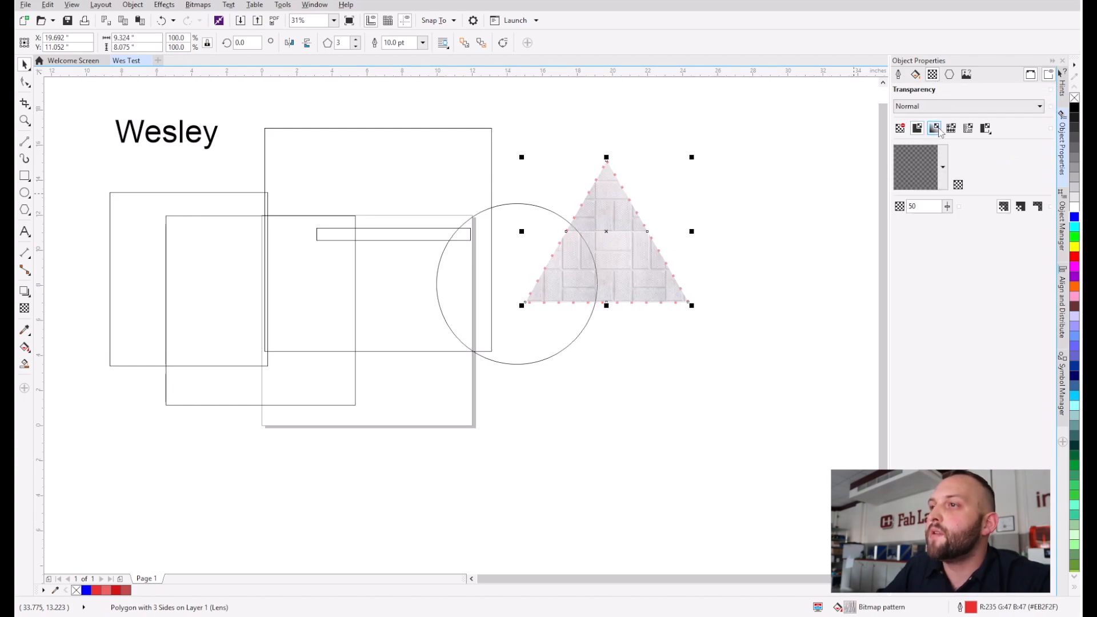
click(933, 128)
click(967, 128)
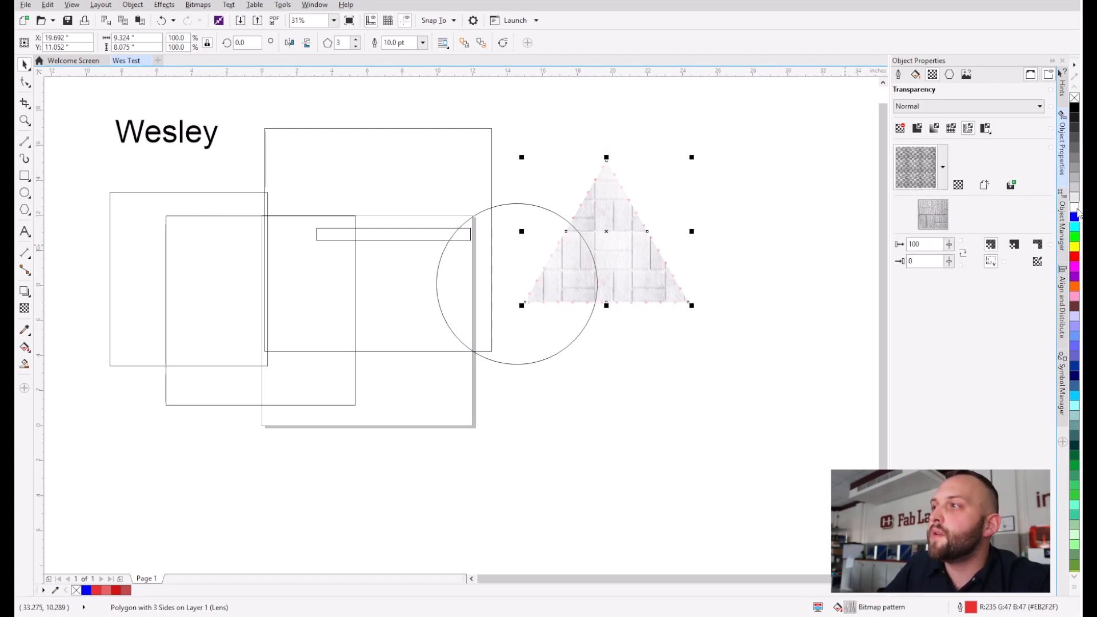
Fill the triangle with red #FF0000 and the largest rectangle with cyan #00FFFF
click(1075, 257)
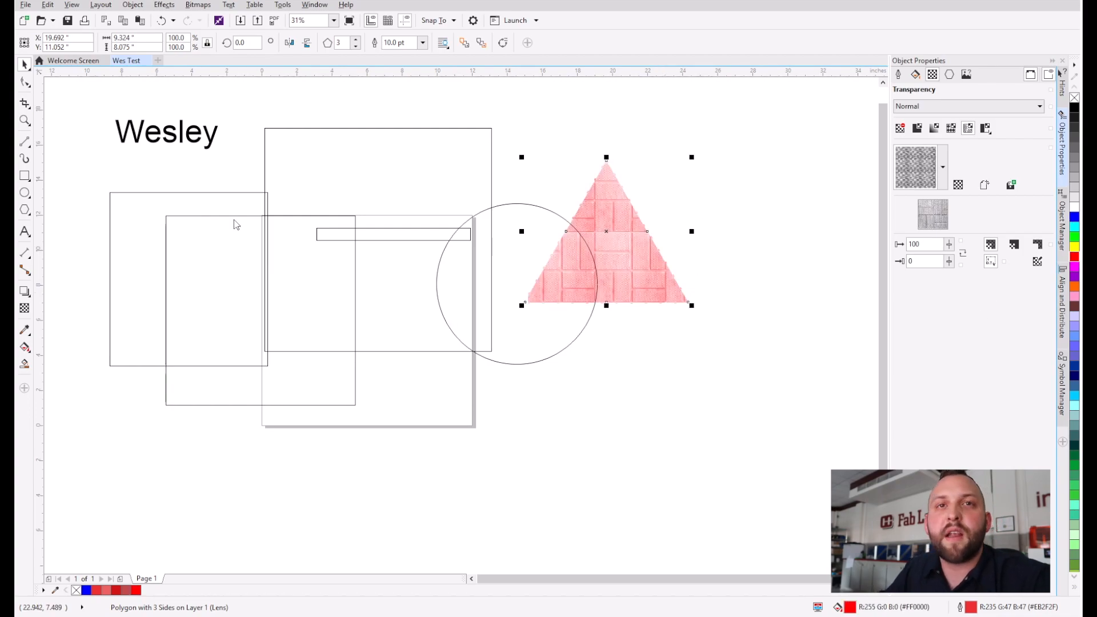
click(317, 183)
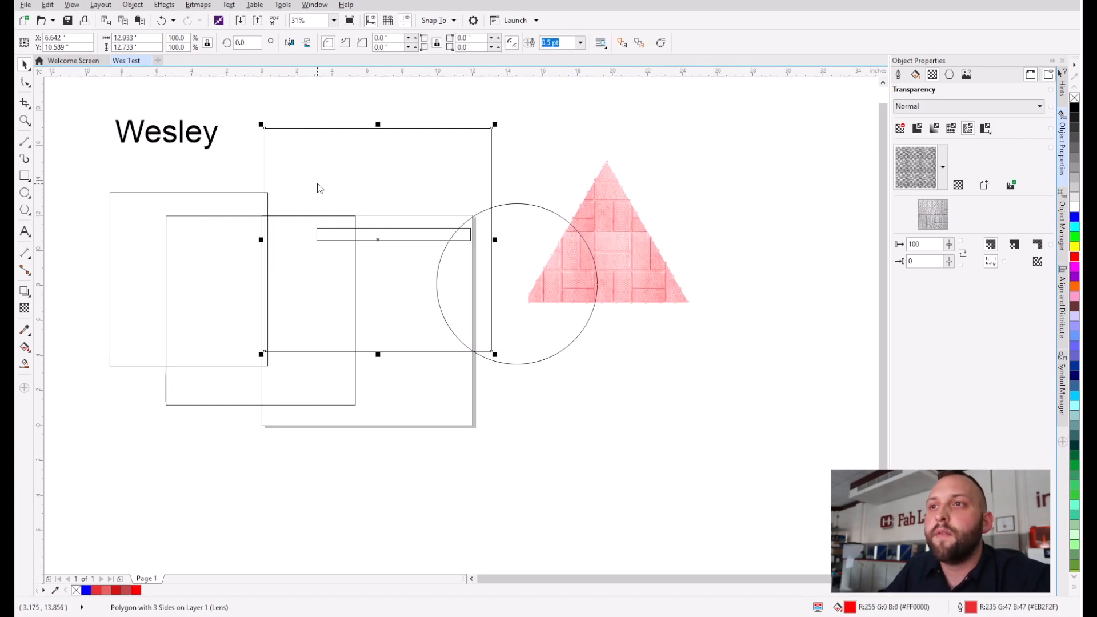
click(1075, 227)
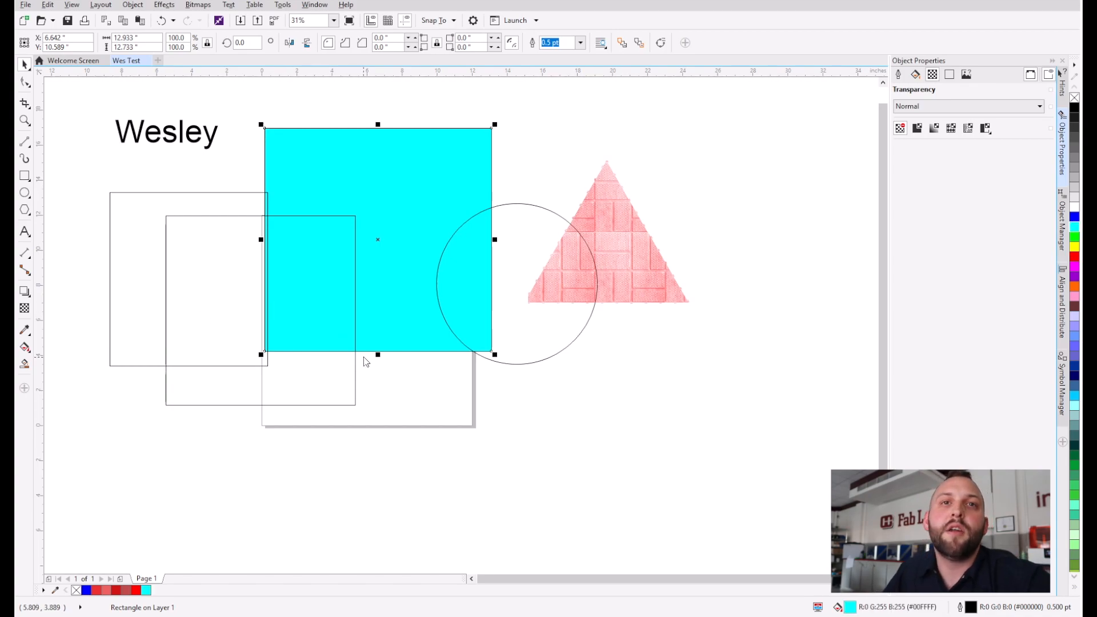